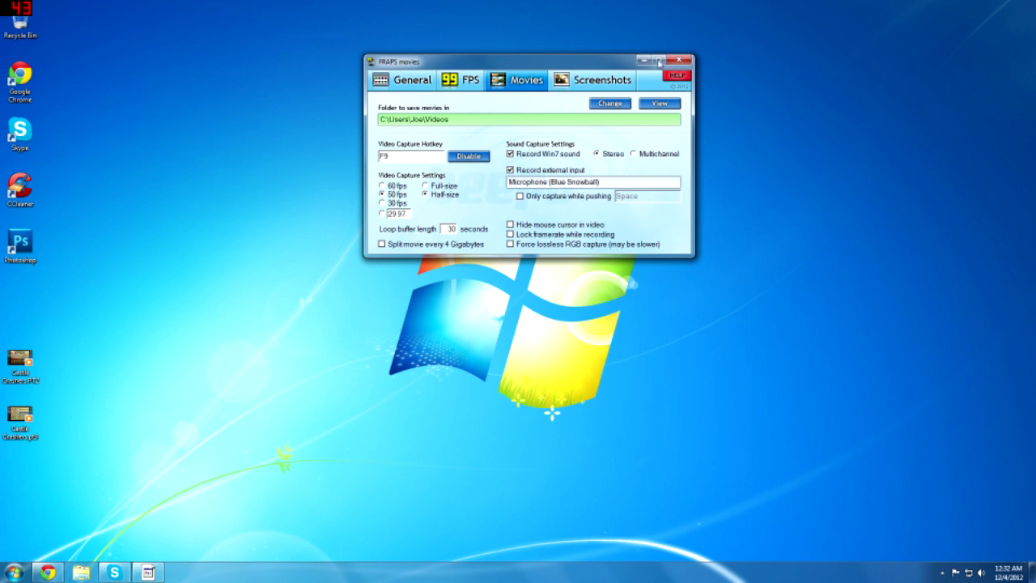
# Minimize the Fraps settings window.
pyautogui.click(659, 62)
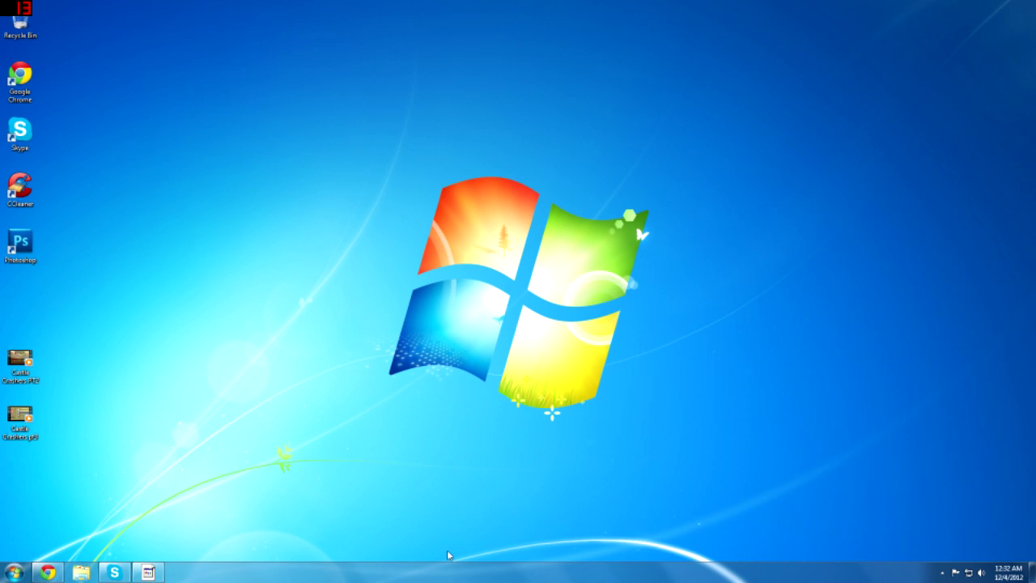
pyautogui.press('super')
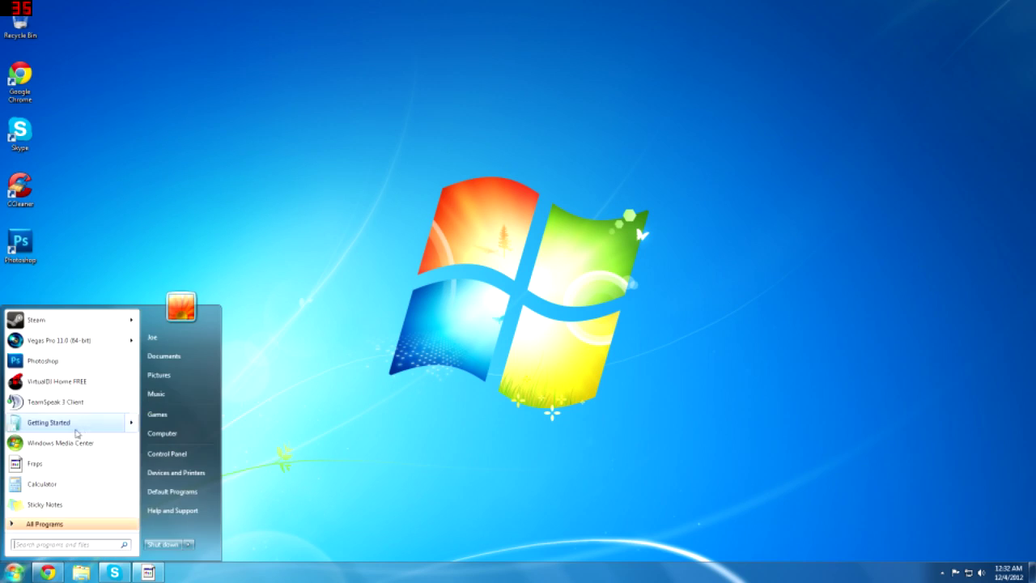
pyautogui.click(182, 338)
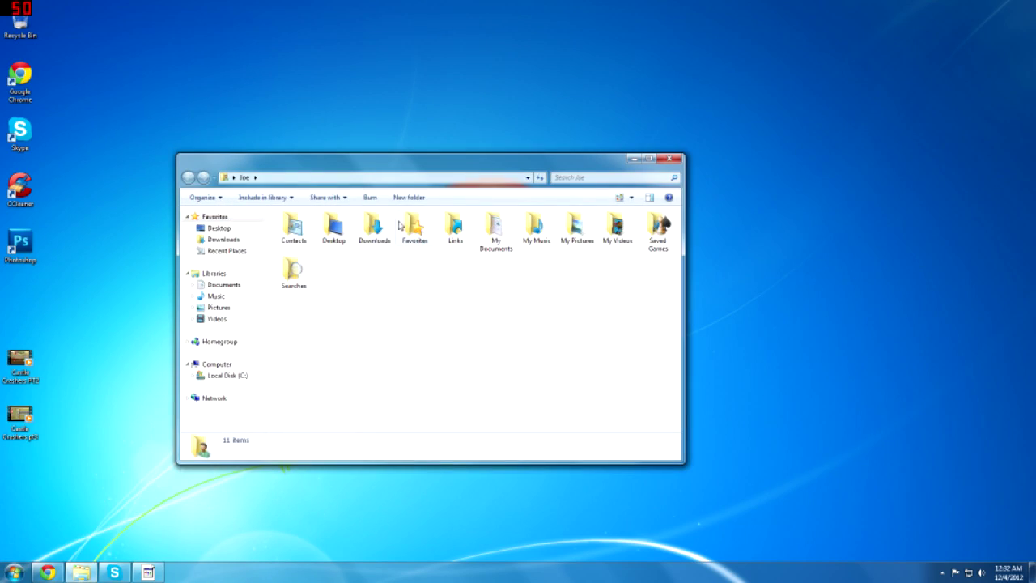
pyautogui.click(378, 235)
pyautogui.click(406, 303)
pyautogui.click(384, 248)
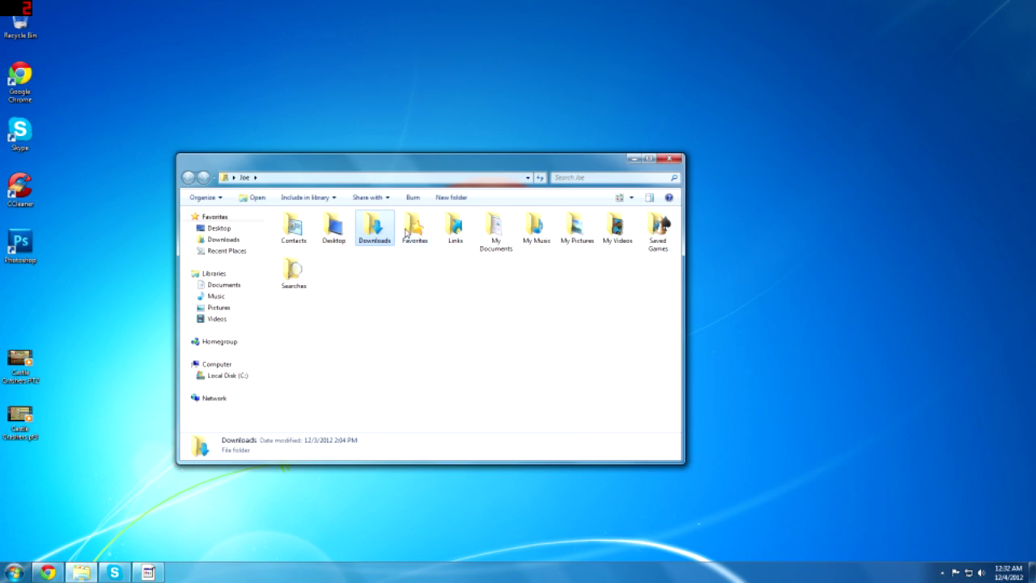
pyautogui.click(671, 159)
# Open the Downloads folder inside the personal user folder.
pyautogui.click(13, 572)
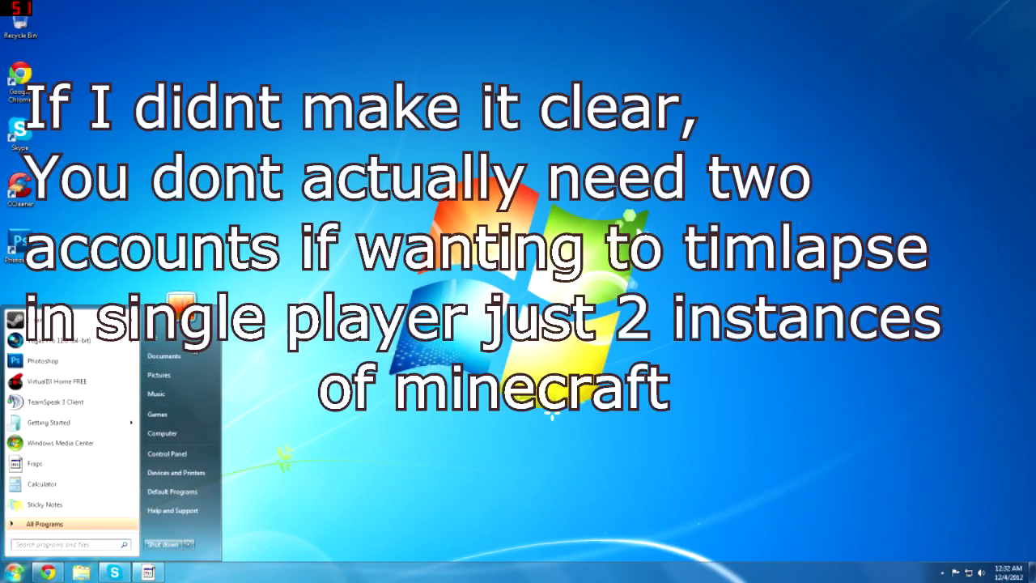
pyautogui.click(164, 335)
pyautogui.doubleClick(376, 236)
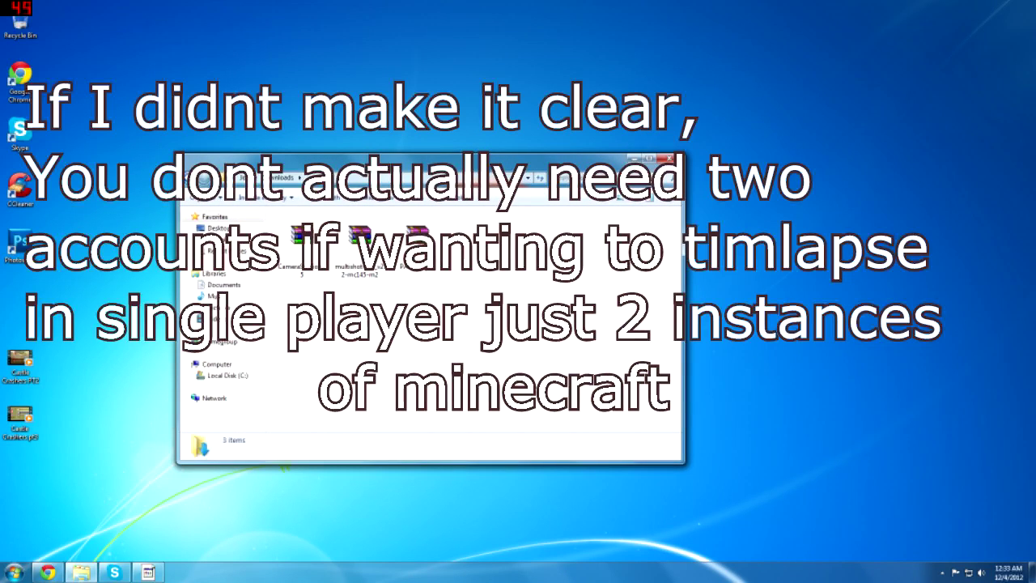
# Switch to Chrome, maximize its window and show the Multishot-me mod thread.
pyautogui.click(47, 572)
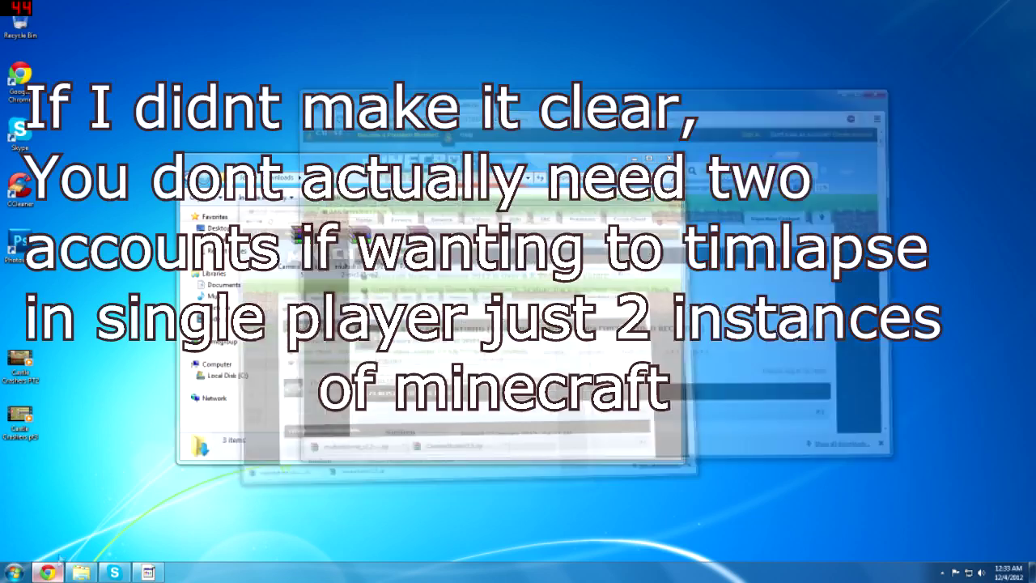
pyautogui.doubleClick(726, 52)
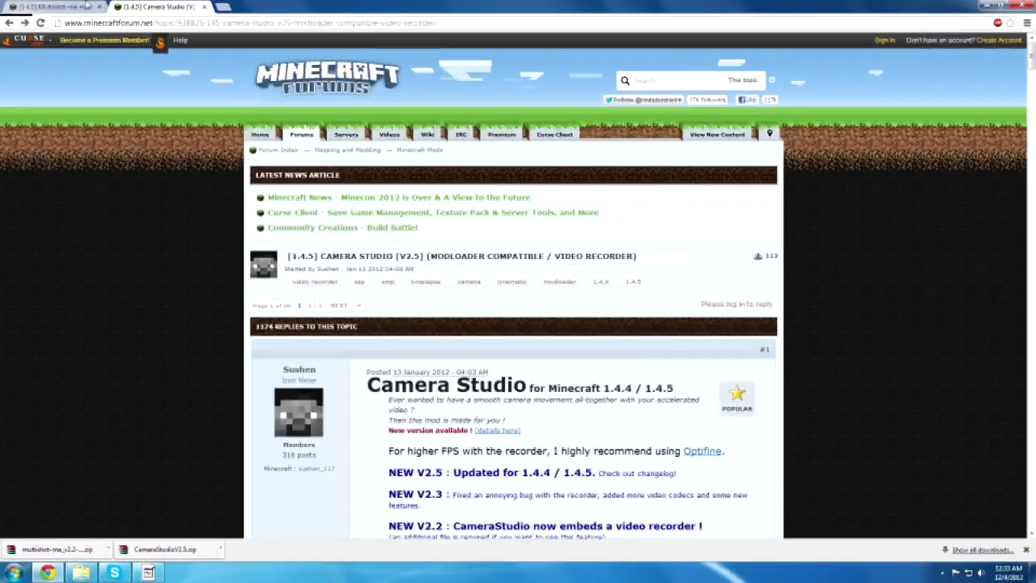
pyautogui.click(72, 6)
pyautogui.click(160, 7)
pyautogui.click(65, 7)
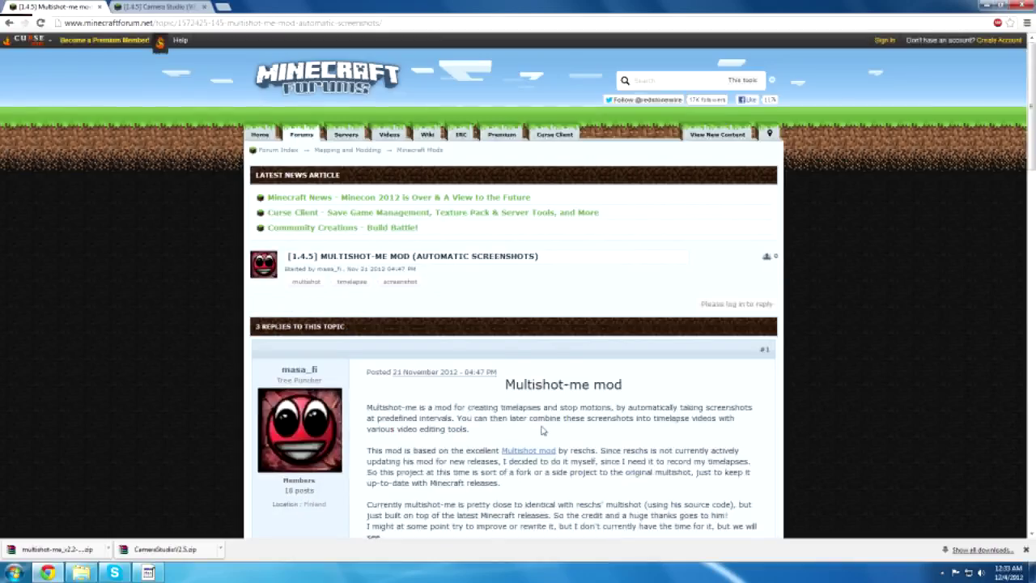
# Examine the Multishot-me mod post, including its description, installation notes and download links.
pyautogui.scroll(-6, 541, 424)
pyautogui.scroll(15, 536, 423)
pyautogui.scroll(-3, 575, 316)
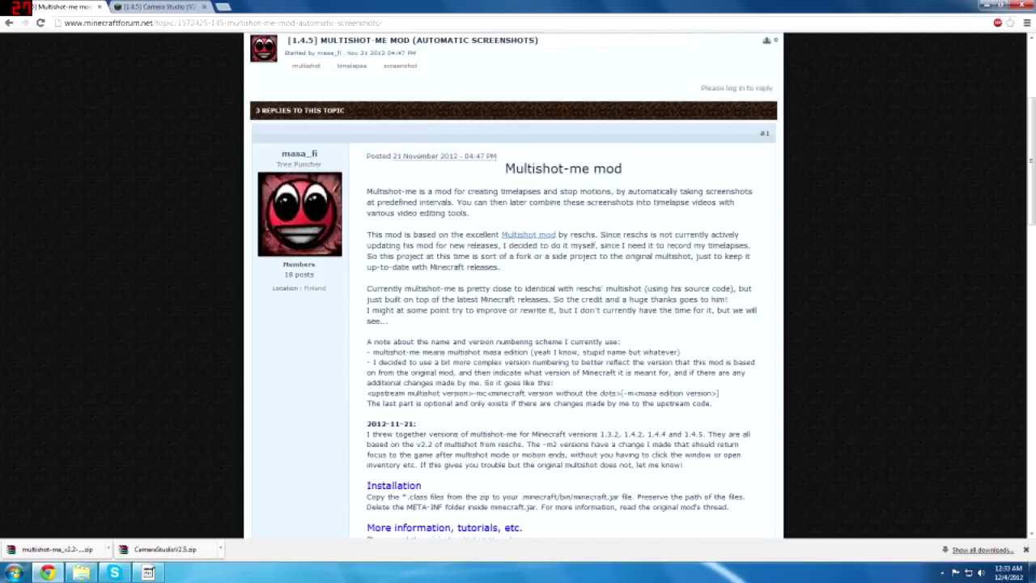
pyautogui.scroll(3, 504, 344)
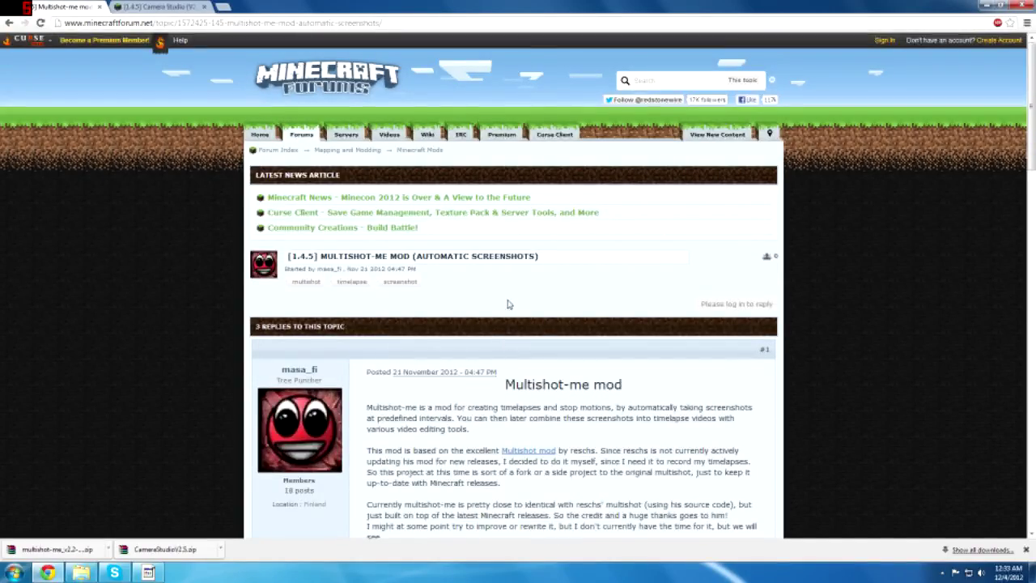
pyautogui.scroll(-9, 508, 304)
pyautogui.scroll(3, 543, 417)
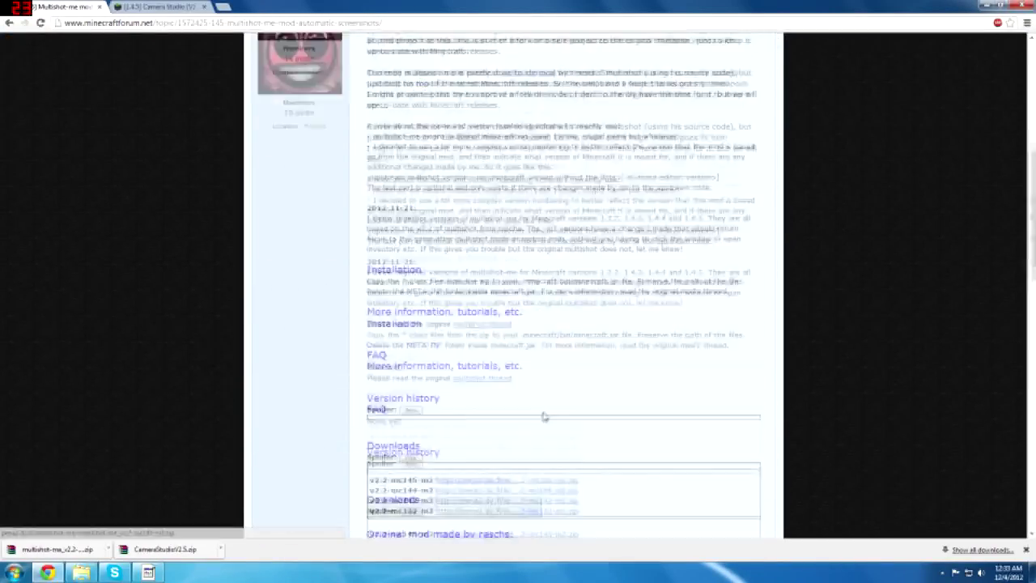
pyautogui.scroll(7, 544, 416)
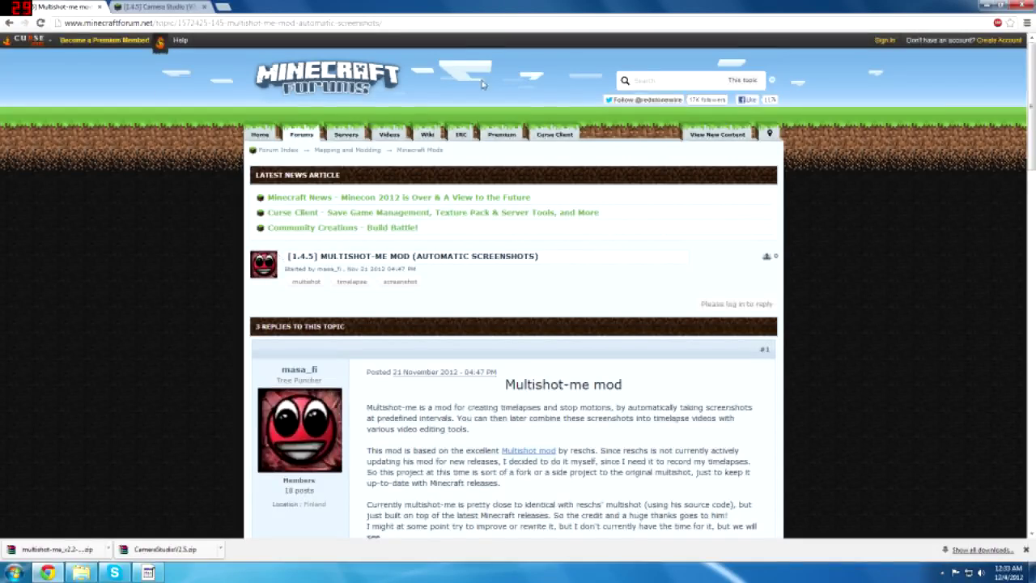
# Examine the Camera Studio V2.5 thread, including the recorder description, embedded tutorial video and list of links.
pyautogui.hotkey('ctrl', 'Tab')
pyautogui.scroll(-7, 509, 368)
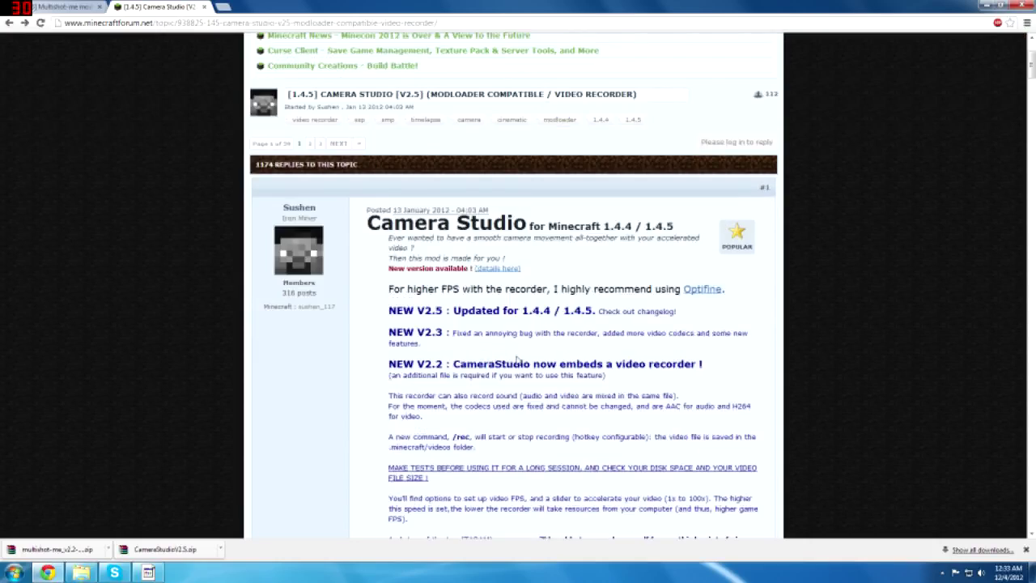
pyautogui.scroll(-2, 509, 368)
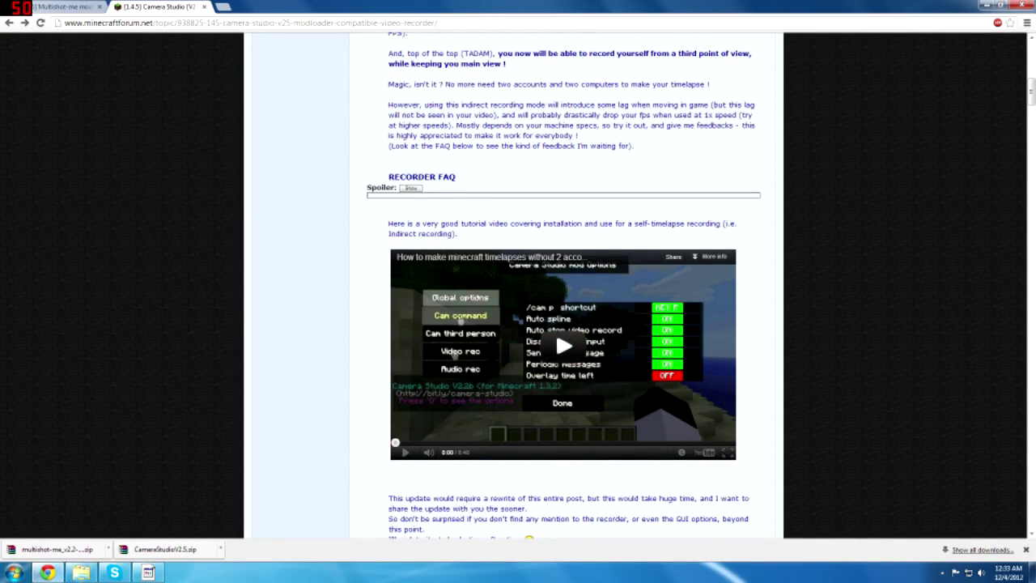
pyautogui.scroll(-1, 537, 277)
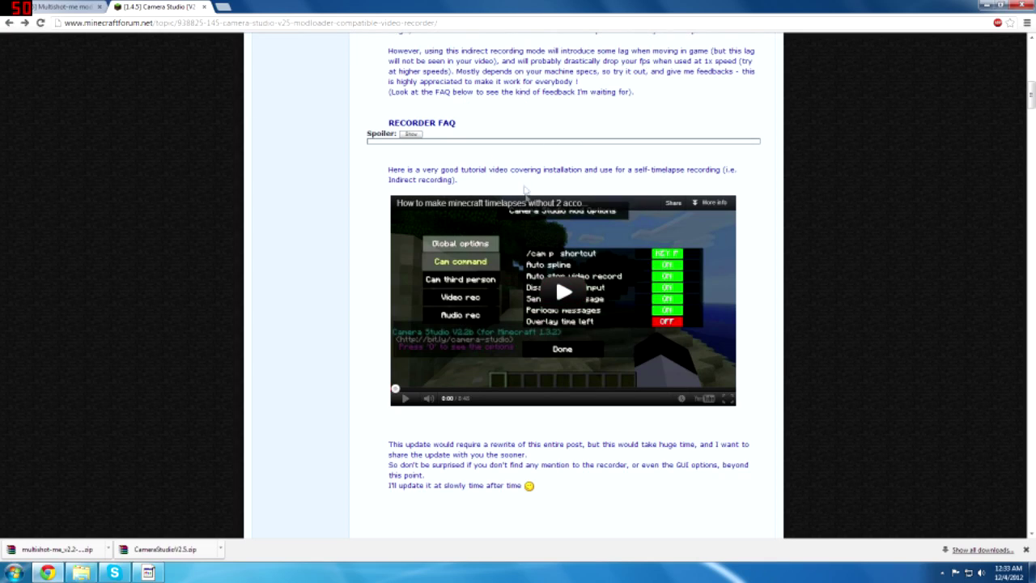
pyautogui.scroll(-1, 495, 264)
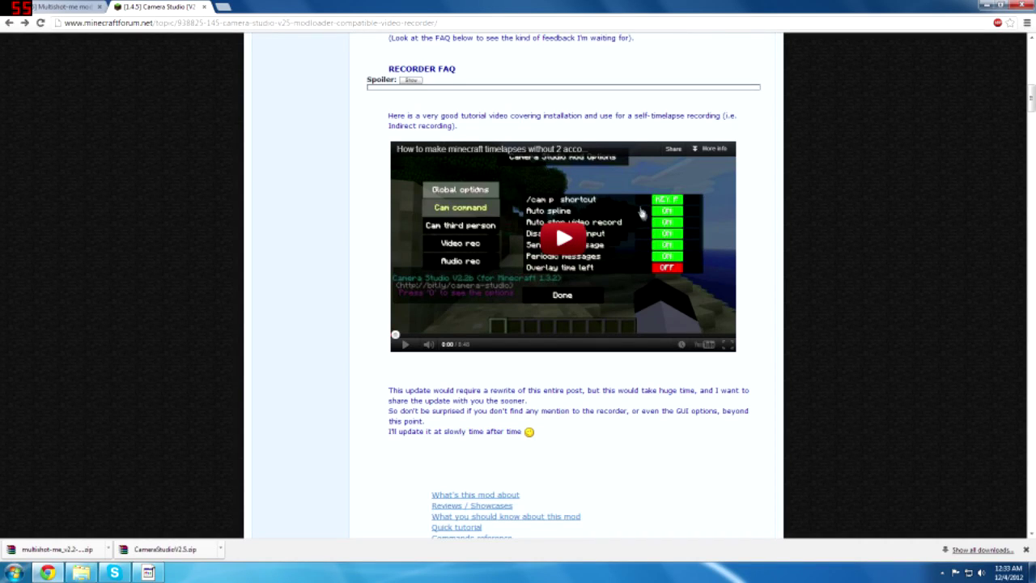
pyautogui.scroll(7, 139, 232)
pyautogui.scroll(-8, 418, 305)
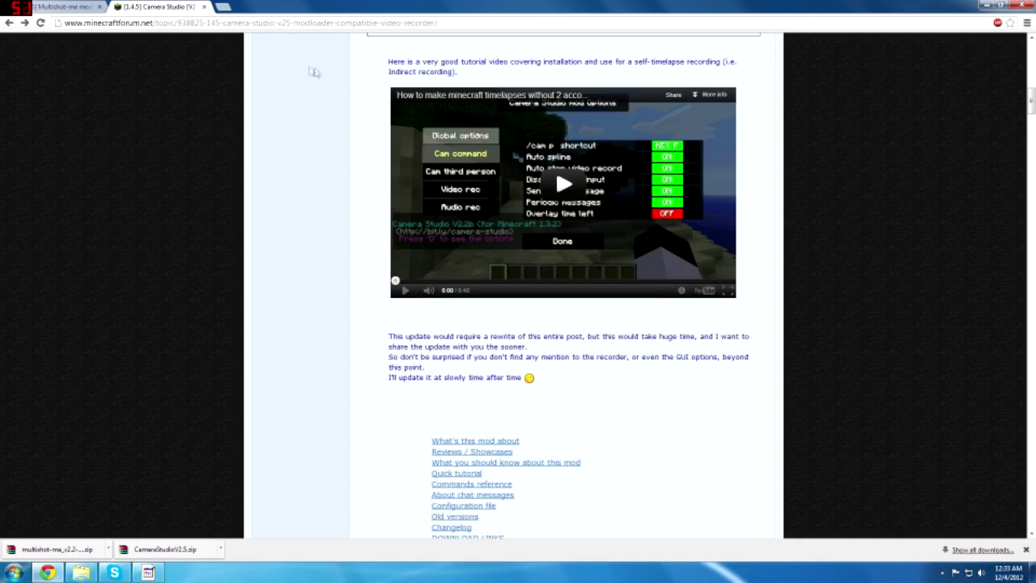
pyautogui.scroll(9, 351, 231)
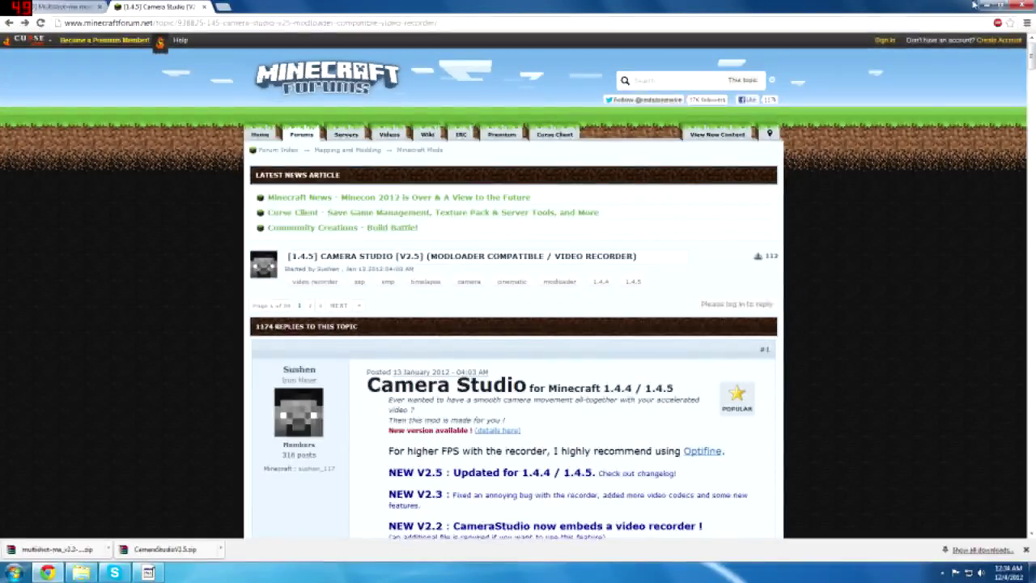
# Minimize the browser and open the Roaming application data folder using %appdata%.
pyautogui.click(987, 5)
pyautogui.click(14, 572)
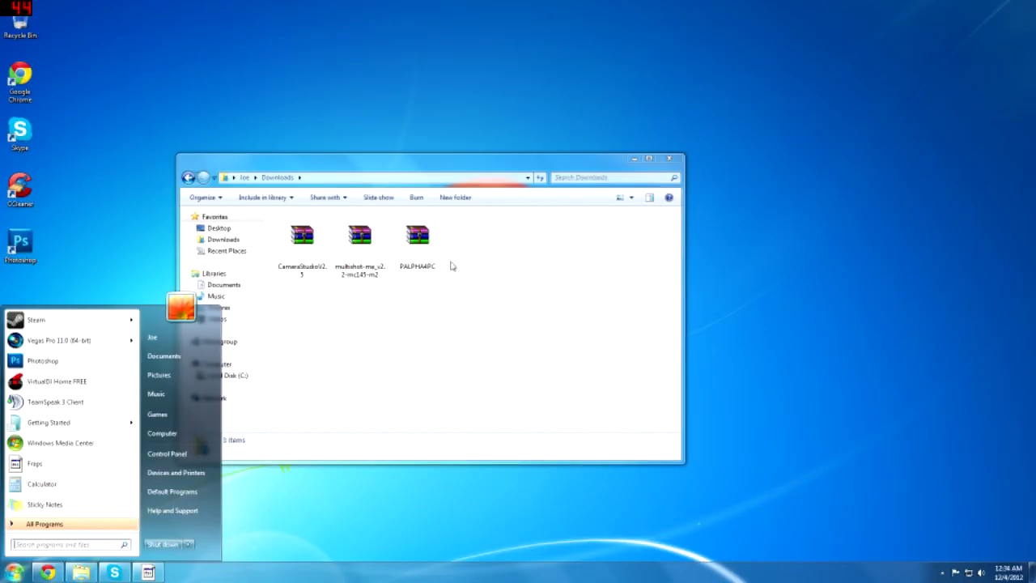
pyautogui.write('%appda')
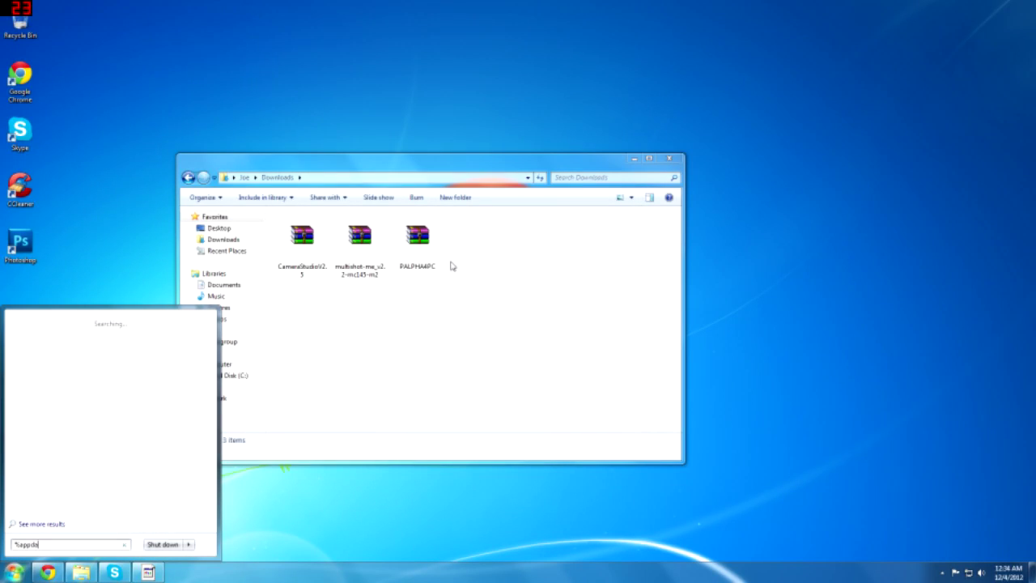
pyautogui.write('ta%')
pyautogui.press('Return')
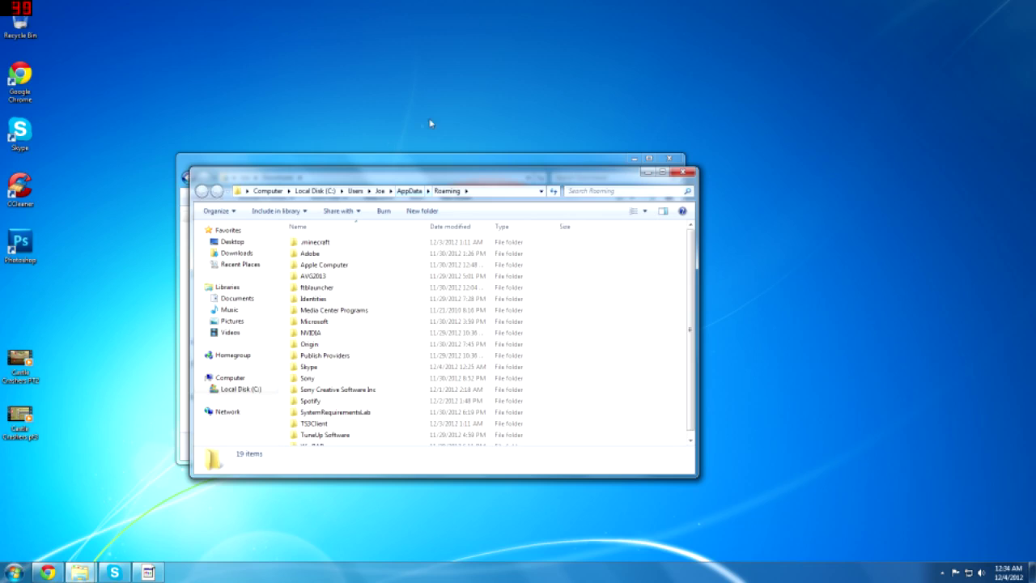
pyautogui.click(14, 572)
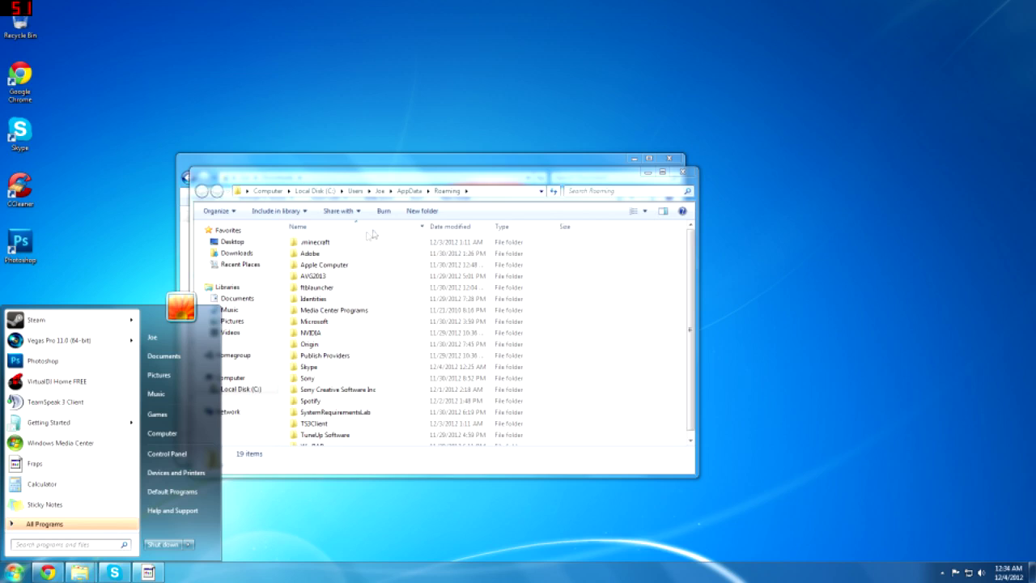
pyautogui.click(429, 174)
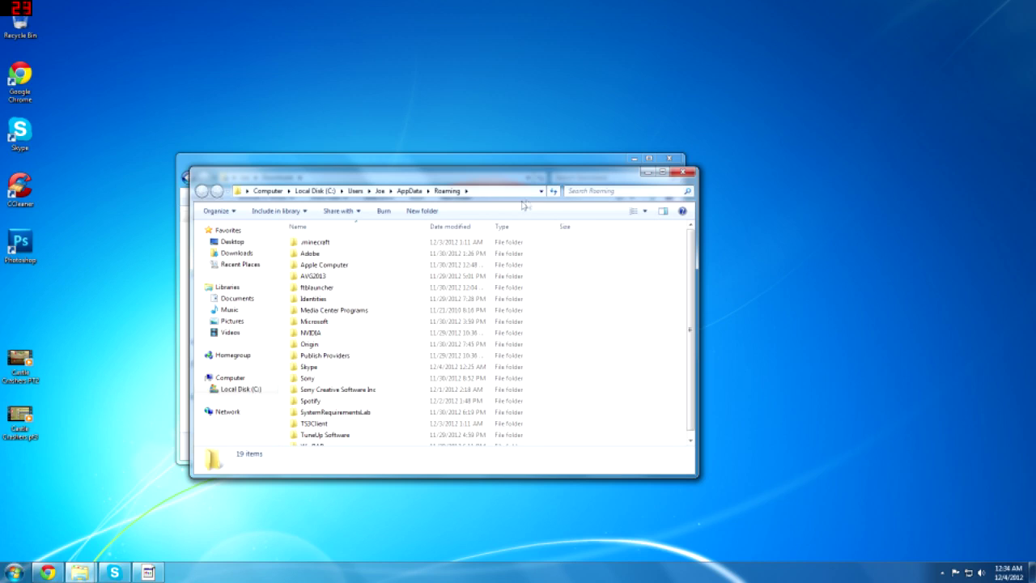
# Move the Roaming window clear of the Downloads window and open the bin folder inside .minecraft.
pyautogui.moveTo(479, 172); pyautogui.dragTo(566, 125)
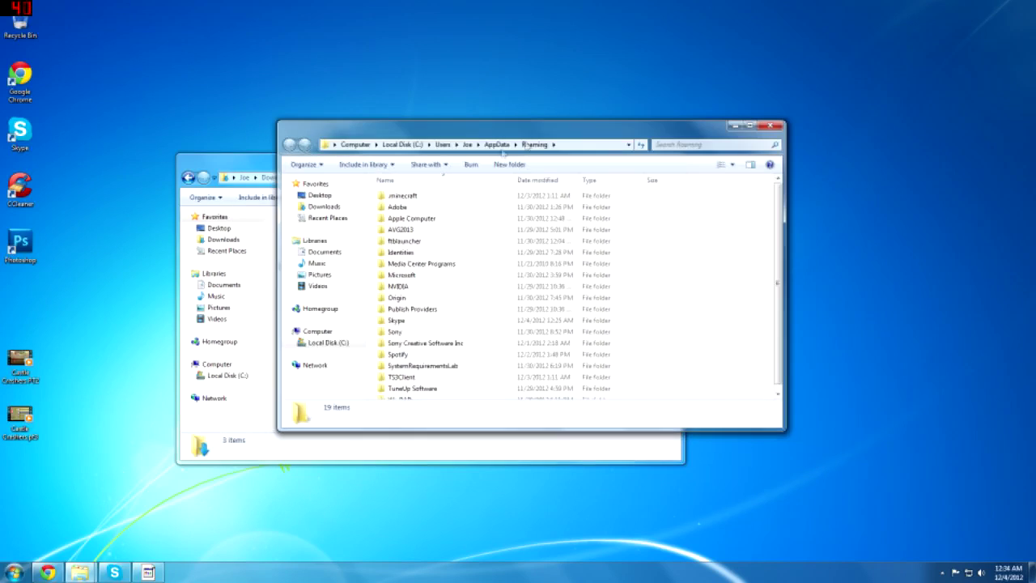
pyautogui.doubleClick(405, 195)
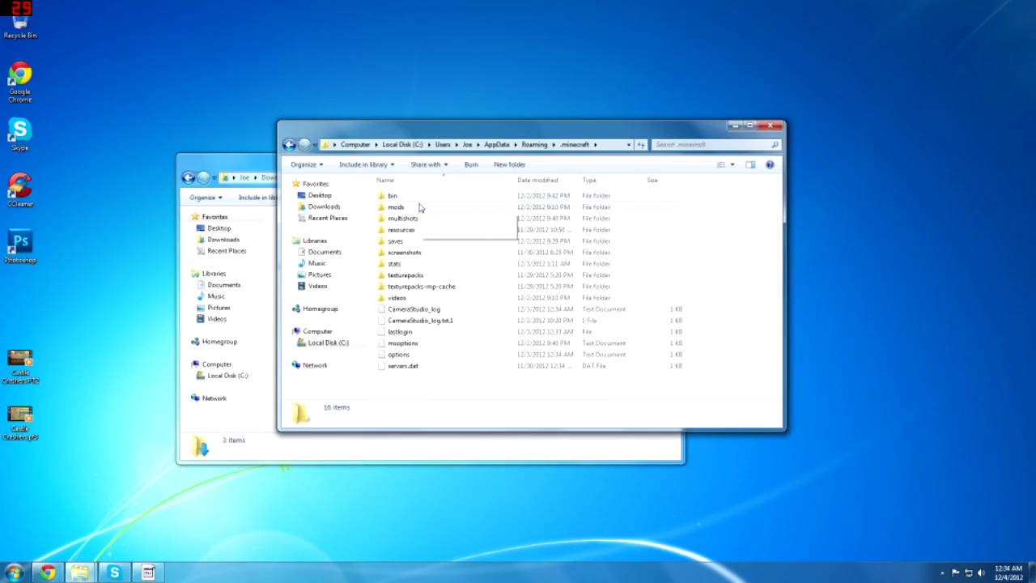
pyautogui.click(435, 276)
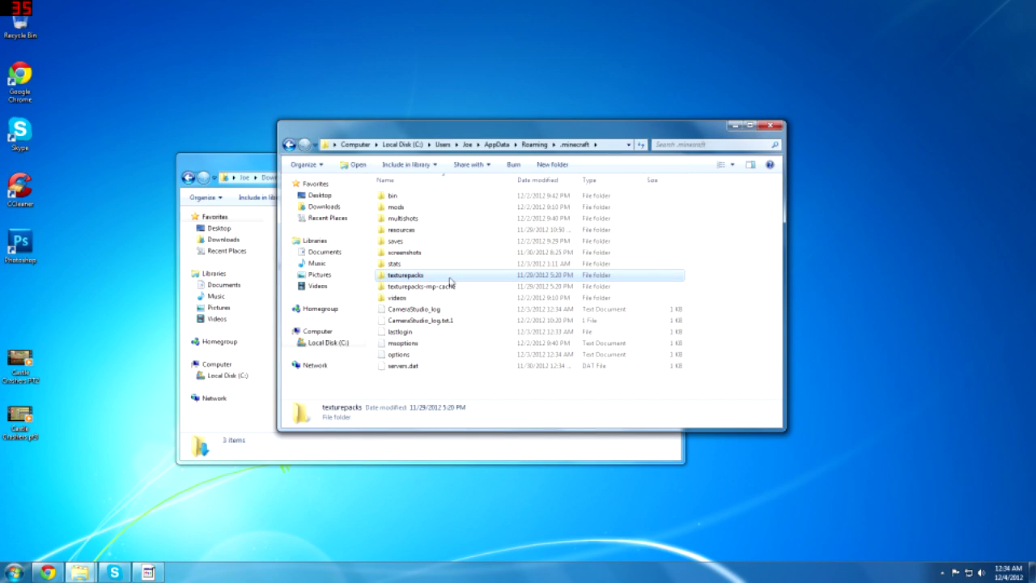
pyautogui.click(445, 287)
pyautogui.click(425, 275)
pyautogui.click(413, 196)
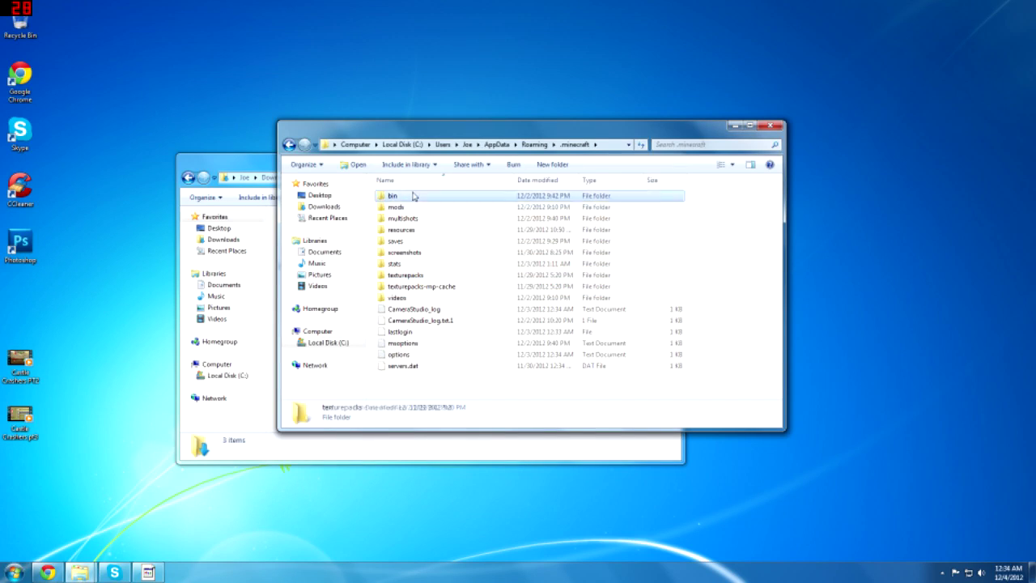
pyautogui.doubleClick(413, 196)
# Open the minecraft jar file from the bin folder with WinRAR and close the bin folder window.
pyautogui.rightClick(431, 257)
pyautogui.click(402, 255)
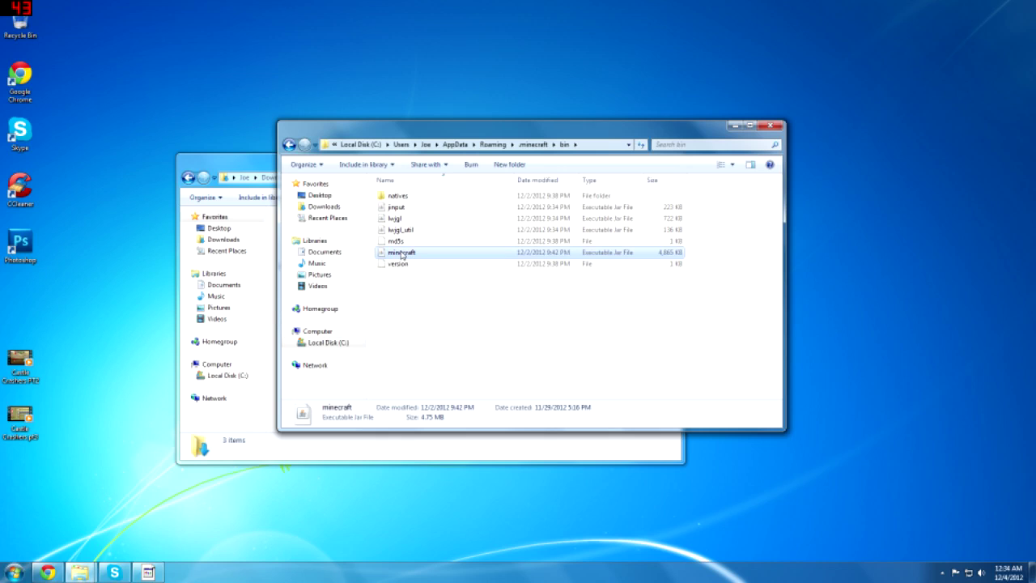
pyautogui.rightClick(401, 255)
pyautogui.moveTo(492, 282)
pyautogui.click(550, 291)
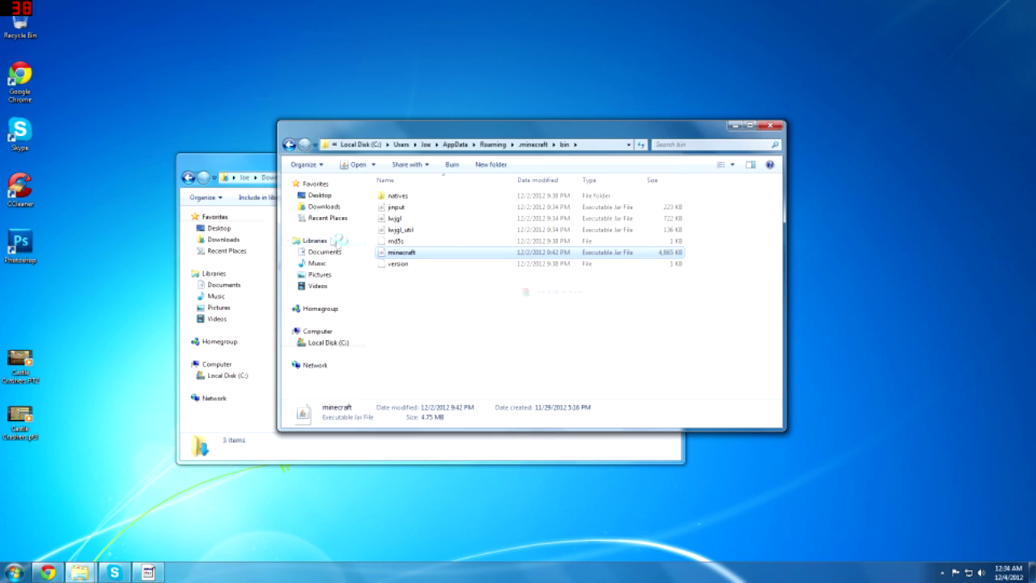
pyautogui.click(390, 129)
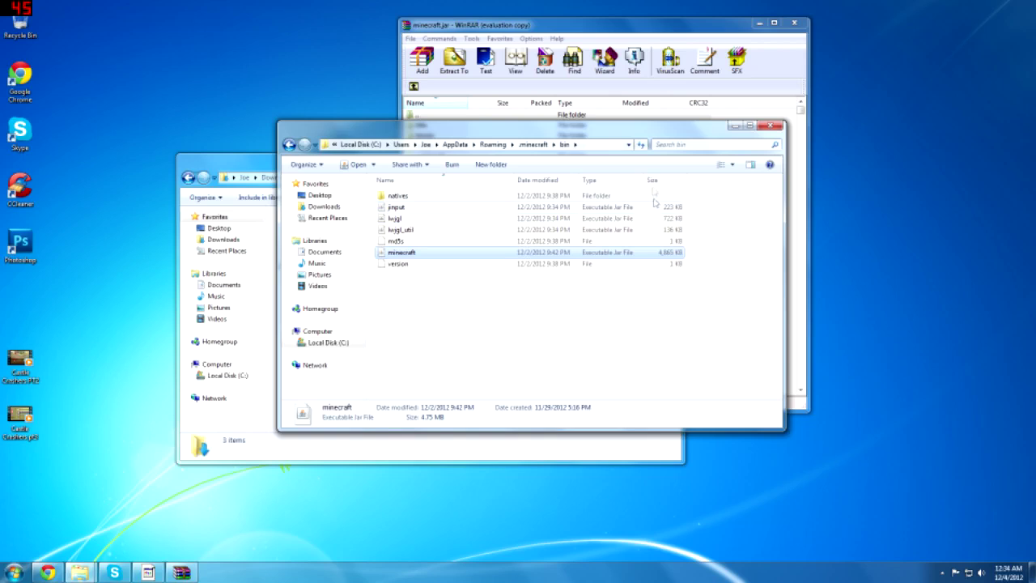
pyautogui.click(775, 126)
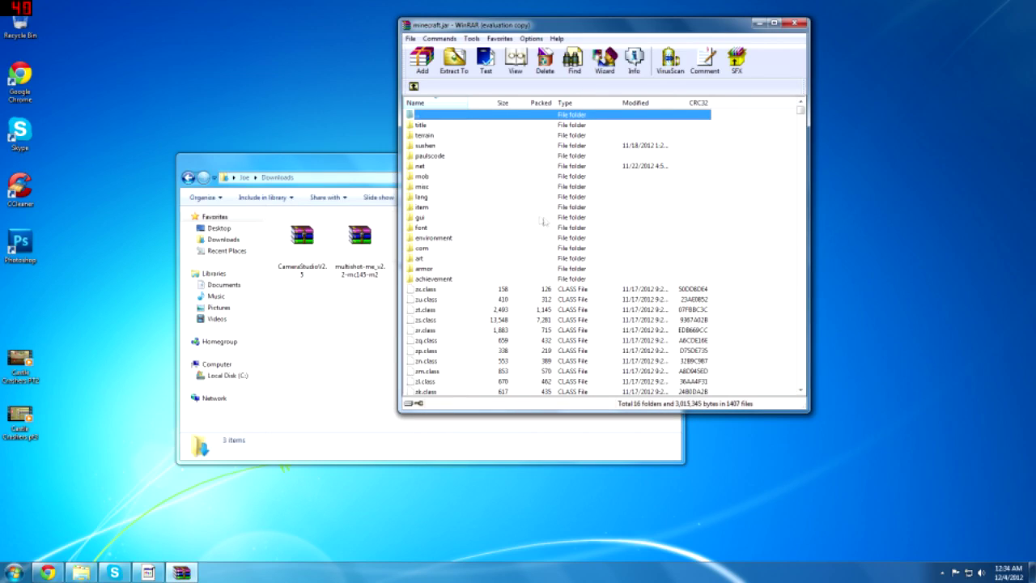
# Look through the folders and class files in minecraft.jar and close the Downloads window.
pyautogui.click(340, 154)
pyautogui.click(651, 41)
pyautogui.scroll(-4, 568, 243)
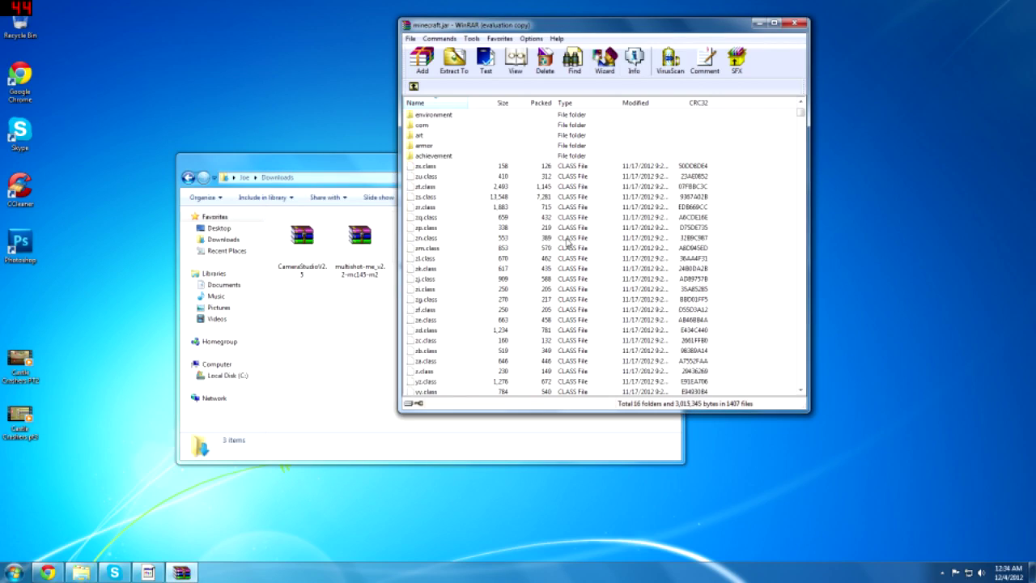
pyautogui.scroll(4, 569, 243)
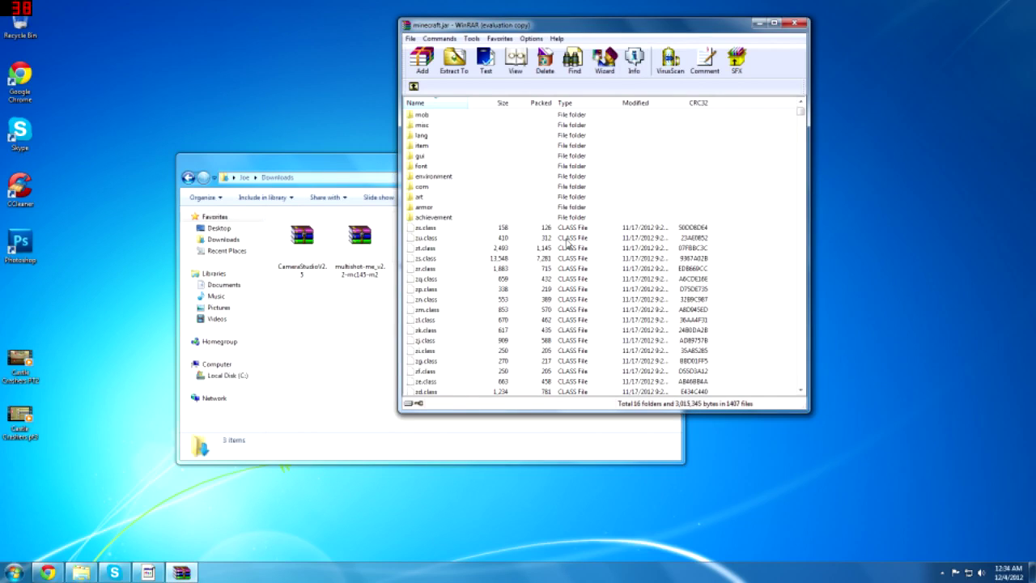
pyautogui.click(335, 155)
pyautogui.click(669, 162)
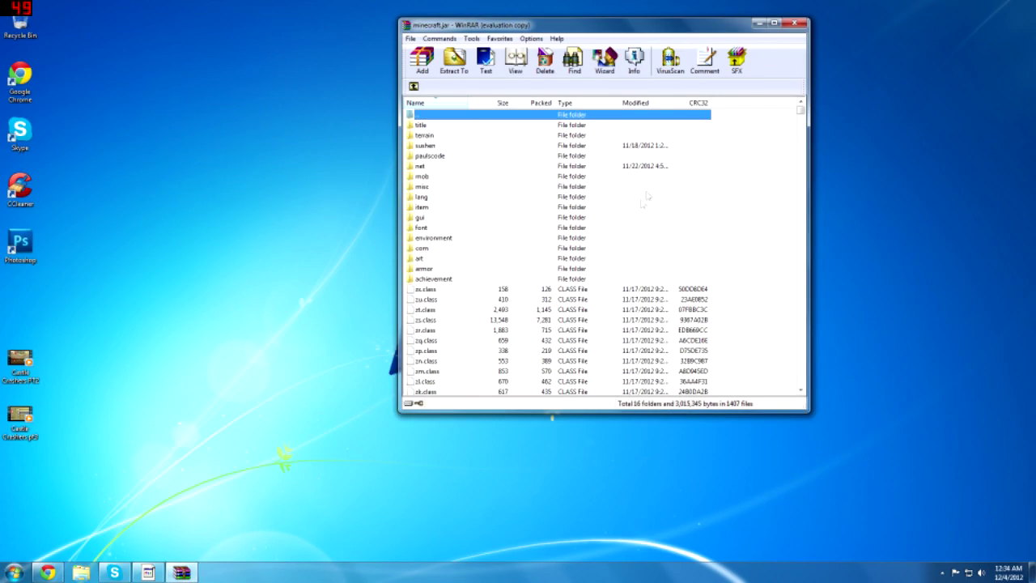
pyautogui.scroll(-5, 646, 197)
pyautogui.scroll(5, 640, 198)
pyautogui.moveTo(661, 30); pyautogui.dragTo(505, 29)
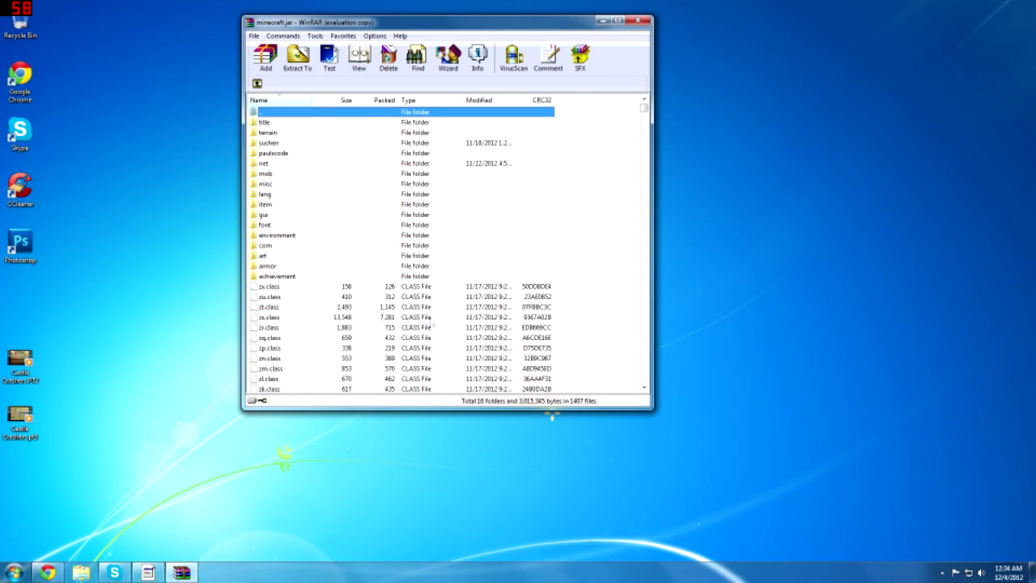
pyautogui.moveTo(449, 24); pyautogui.dragTo(700, 40)
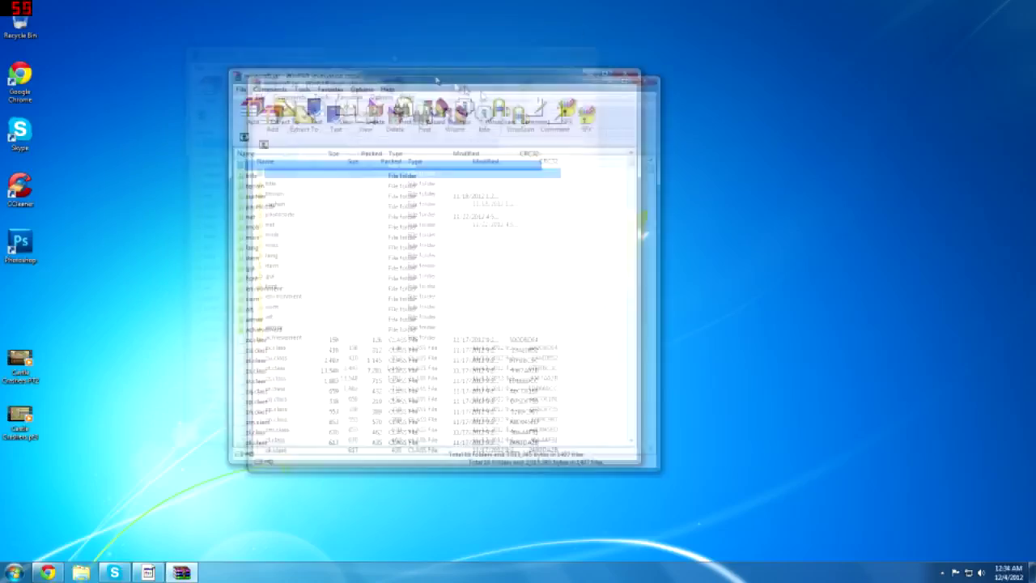
# Open the Downloads folder from the user folder and arrange it beside the minecraft.jar archive window without overlap.
pyautogui.press('super')
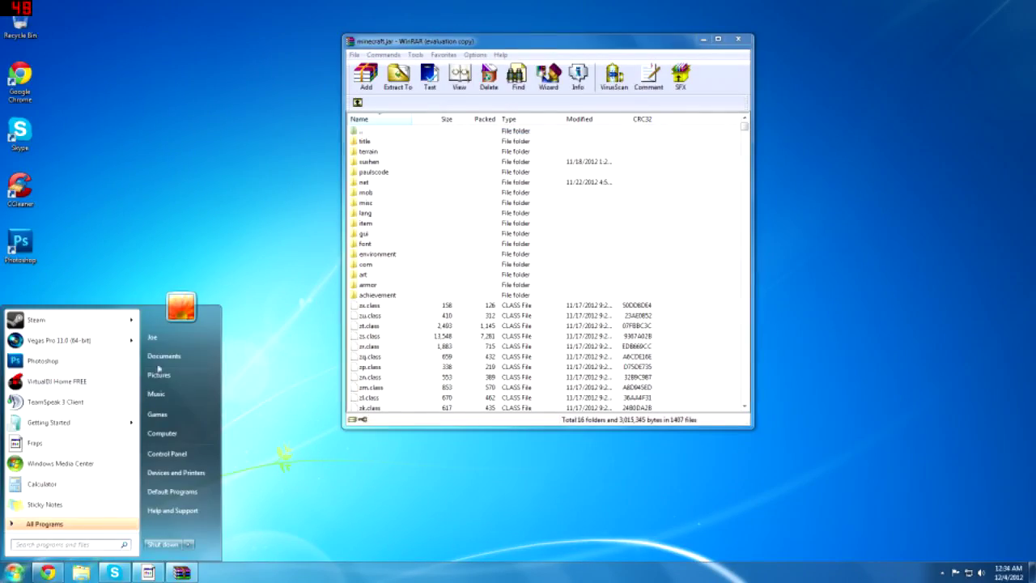
pyautogui.click(152, 336)
pyautogui.moveTo(459, 123); pyautogui.dragTo(423, 118)
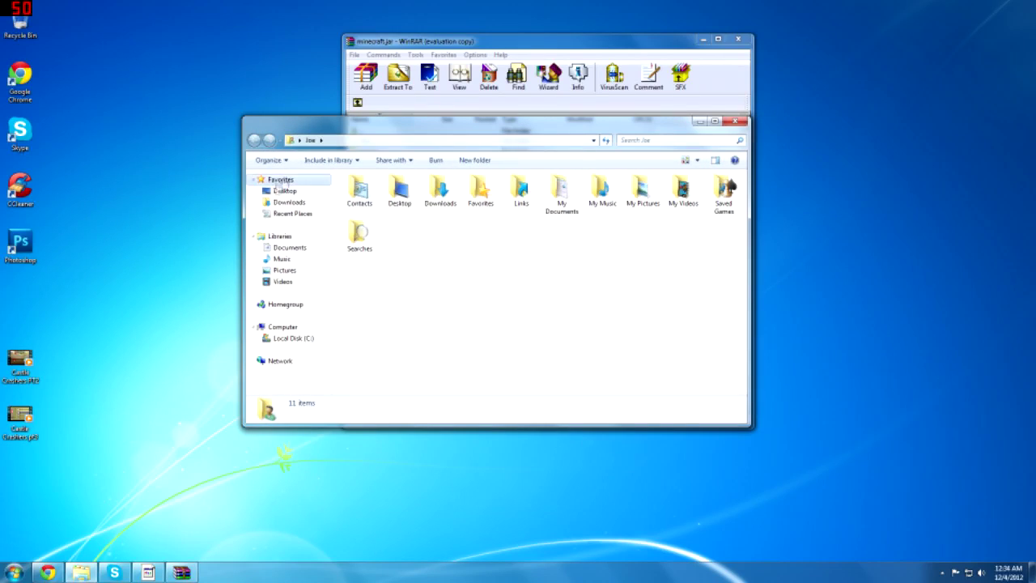
pyautogui.click(289, 202)
pyautogui.moveTo(502, 123); pyautogui.dragTo(893, 127)
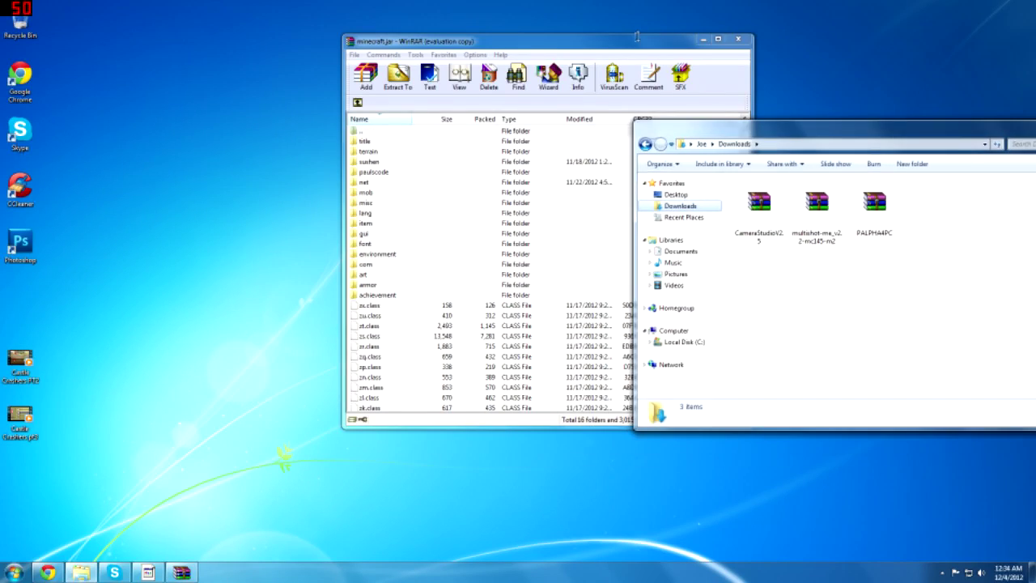
pyautogui.moveTo(636, 37); pyautogui.dragTo(379, 7)
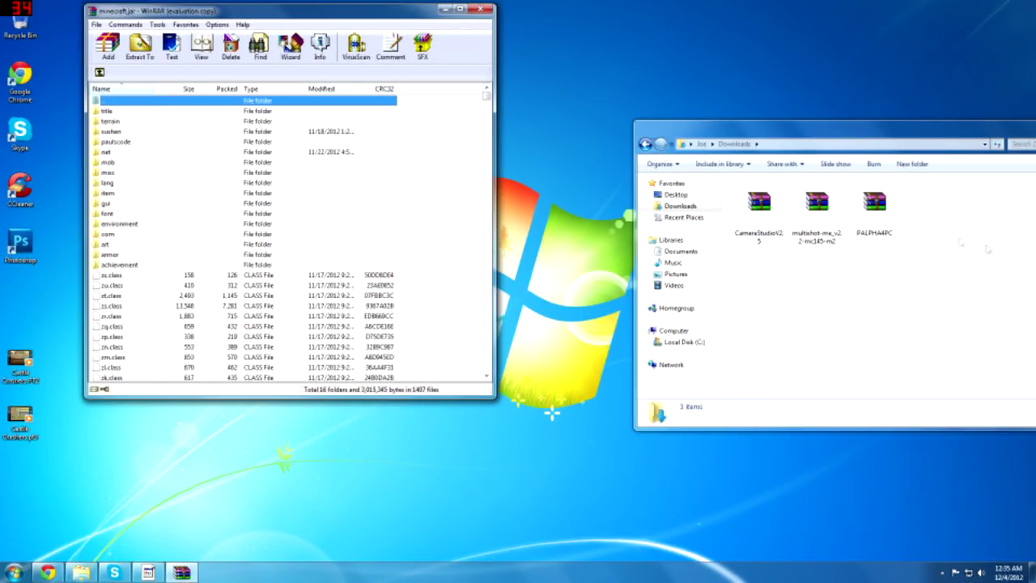
# Open the multishot-me_v2.2-mc145-m2 and CameraStudioV2.5 archives from Downloads in WinRAR, placing them clear of the minecraft.jar window.
pyautogui.rightClick(817, 204)
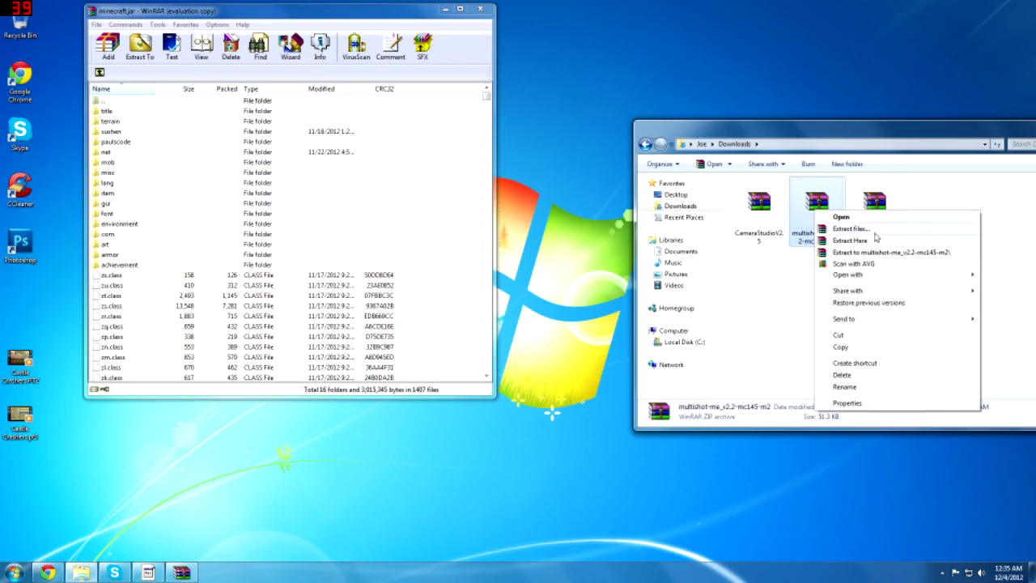
pyautogui.click(840, 217)
pyautogui.moveTo(343, 130); pyautogui.dragTo(749, 19)
pyautogui.click(978, 286)
pyautogui.doubleClick(763, 223)
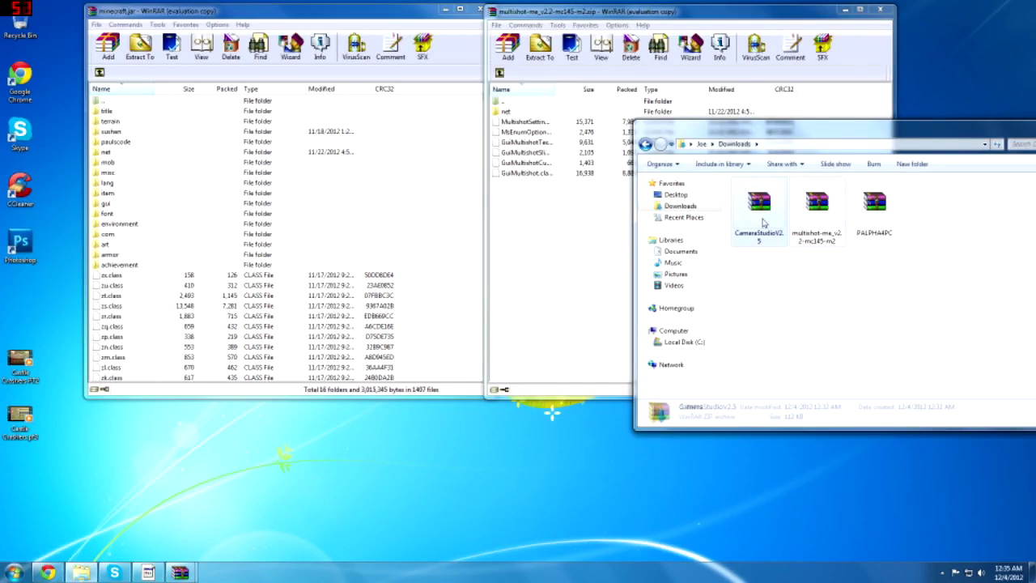
pyautogui.moveTo(317, 91); pyautogui.dragTo(985, 68)
pyautogui.moveTo(720, 12); pyautogui.dragTo(720, 23)
# Close the Minecraft window and open the bin folder inside .minecraft in the Roaming folder.
pyautogui.press('super')
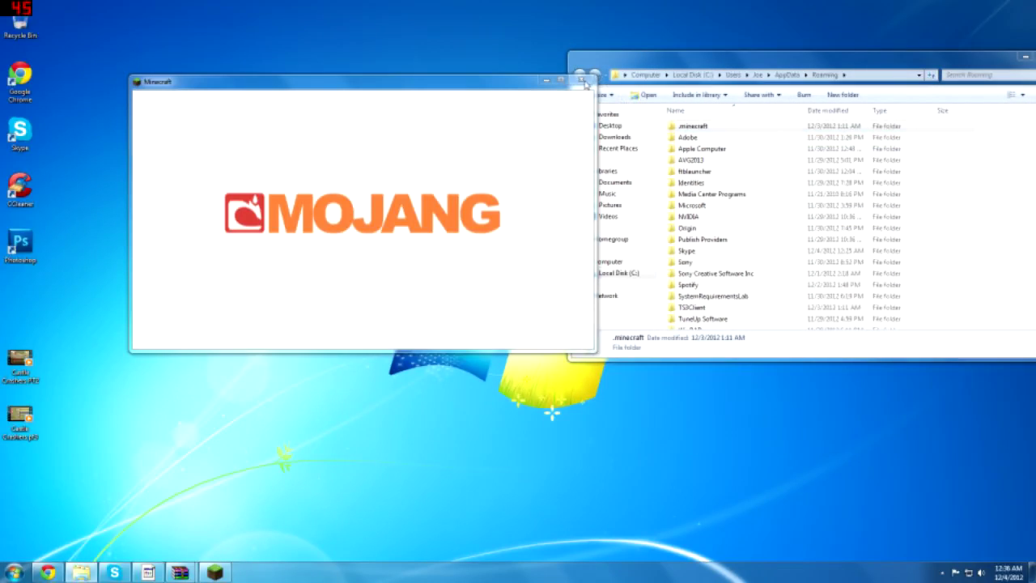
pyautogui.click(582, 80)
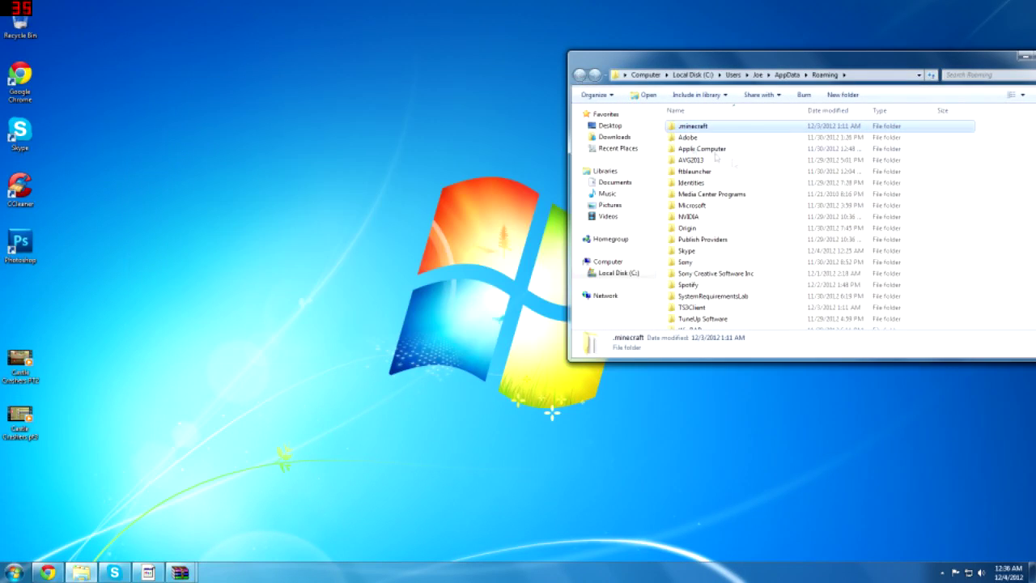
pyautogui.doubleClick(697, 127)
pyautogui.moveTo(704, 61); pyautogui.dragTo(424, 10)
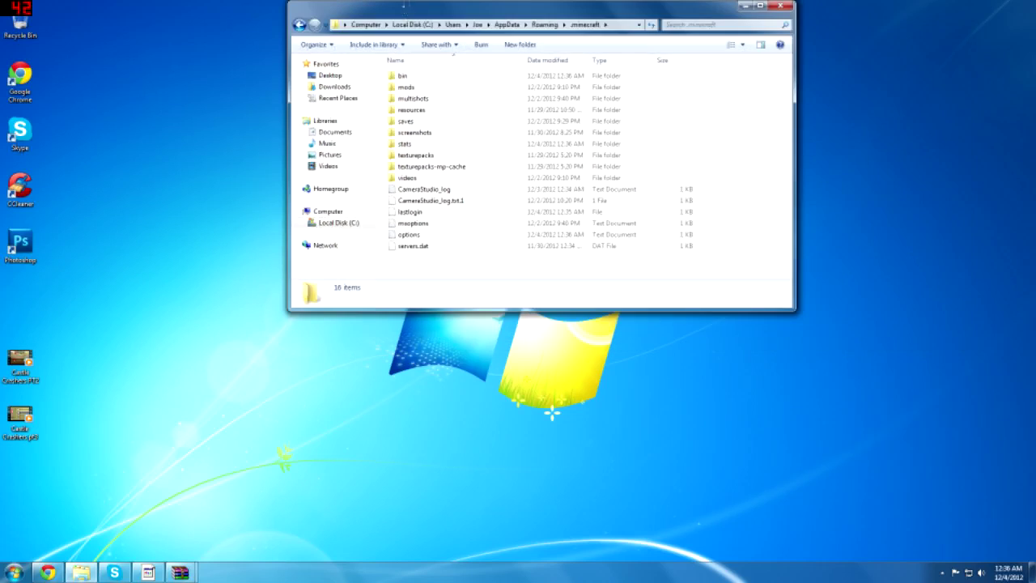
pyautogui.moveTo(513, 20); pyautogui.dragTo(472, 65)
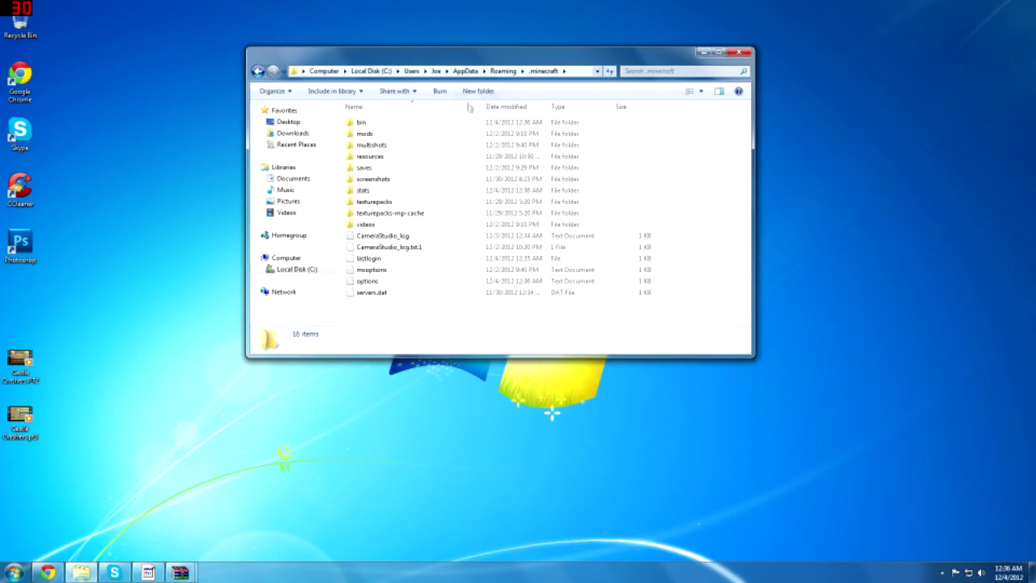
pyautogui.click(390, 124)
pyautogui.doubleClick(390, 128)
# Try to open the minecraft jar file from the bin folder with Java and dismiss the launcher dialog.
pyautogui.rightClick(380, 178)
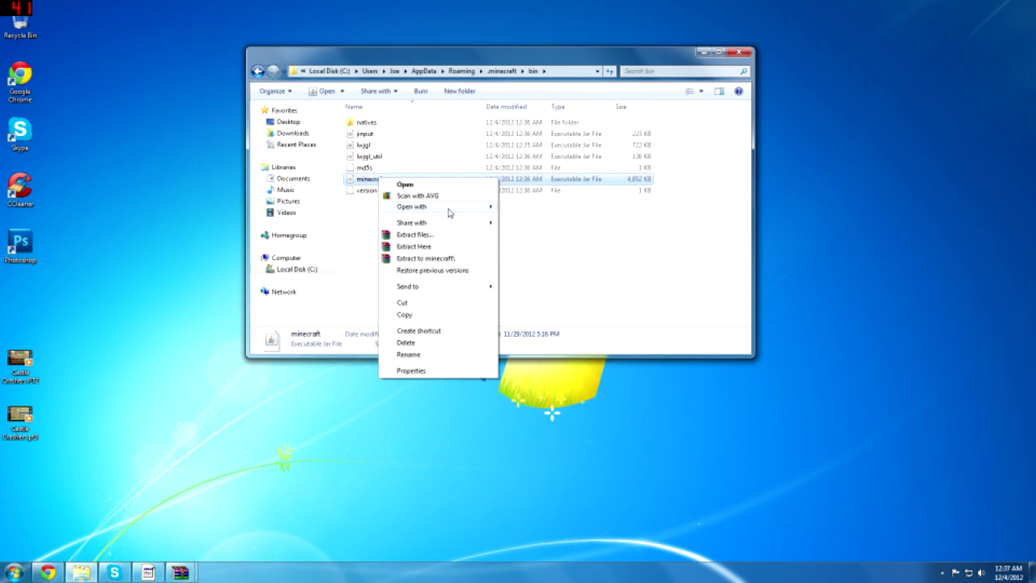
pyautogui.moveTo(449, 212)
pyautogui.click(520, 211)
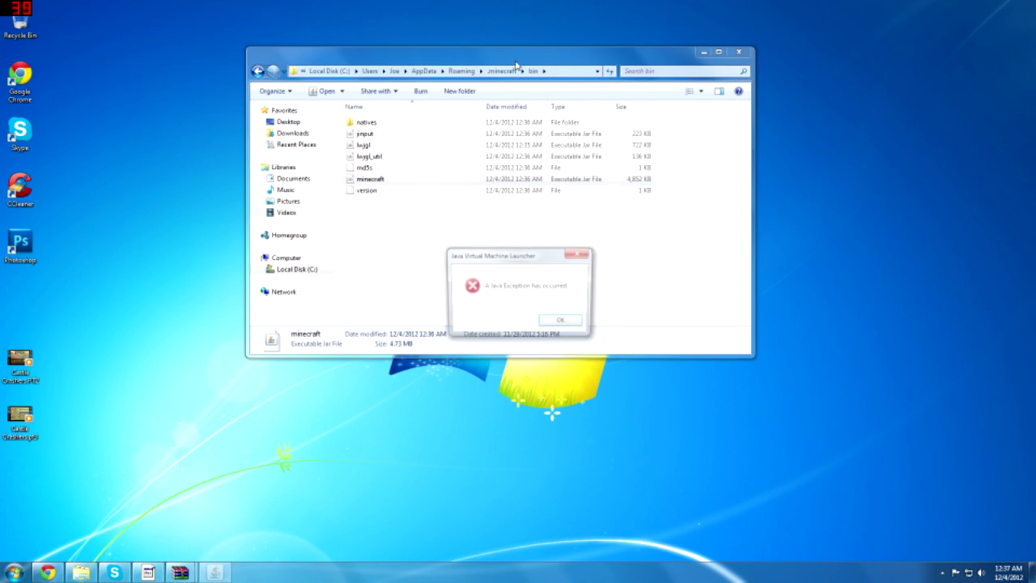
pyautogui.moveTo(515, 55); pyautogui.dragTo(497, 53)
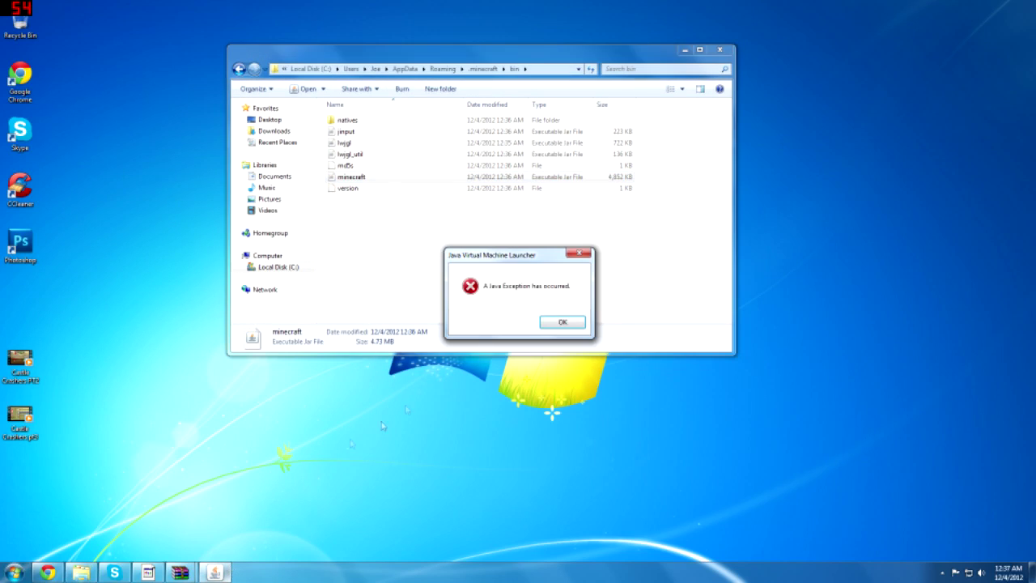
pyautogui.click(571, 317)
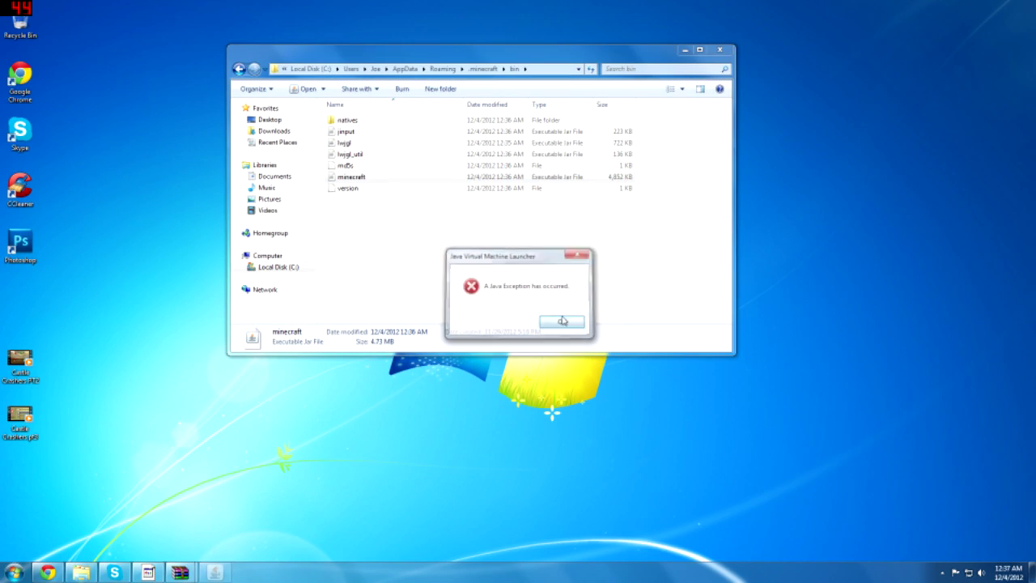
# Open the minecraft jar file with WinRAR and close the bin folder window.
pyautogui.rightClick(385, 175)
pyautogui.moveTo(457, 202)
pyautogui.click(534, 215)
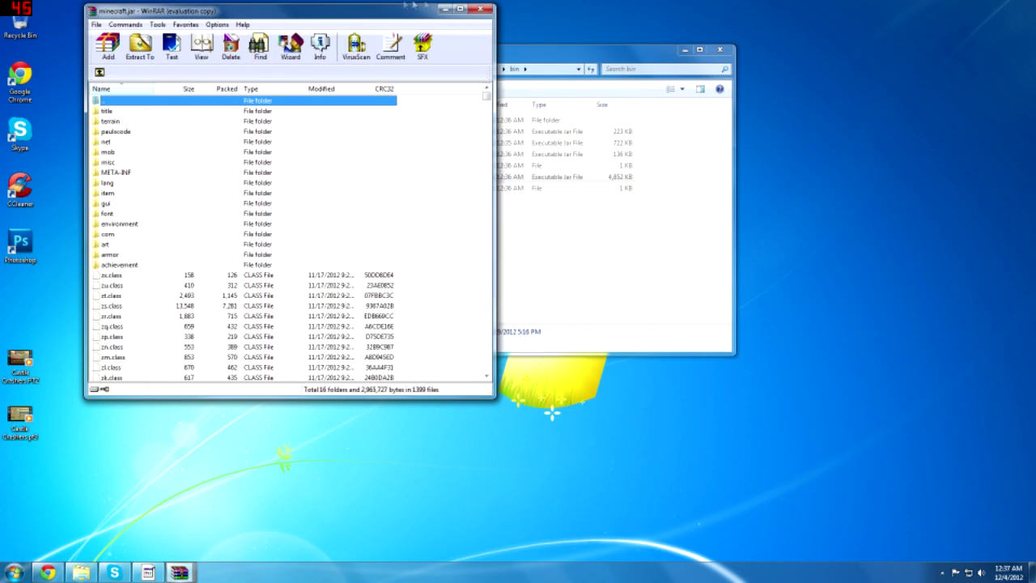
pyautogui.click(702, 50)
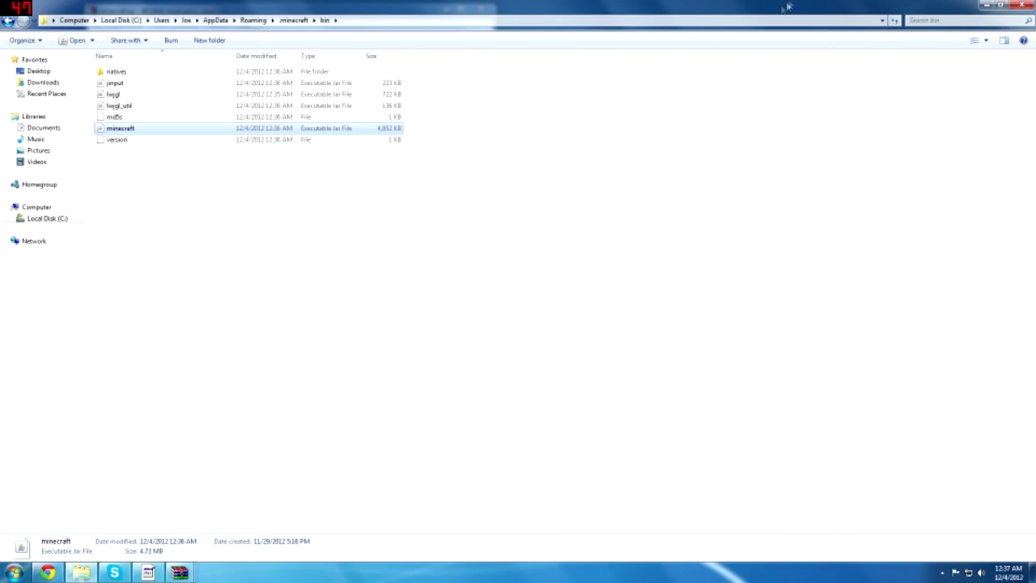
pyautogui.moveTo(782, 4); pyautogui.dragTo(765, 21)
pyautogui.click(999, 24)
pyautogui.click(998, 24)
# Add all the files from CameraStudioV2.5.zip to minecraft.jar with the default archive settings.
pyautogui.moveTo(179, 572)
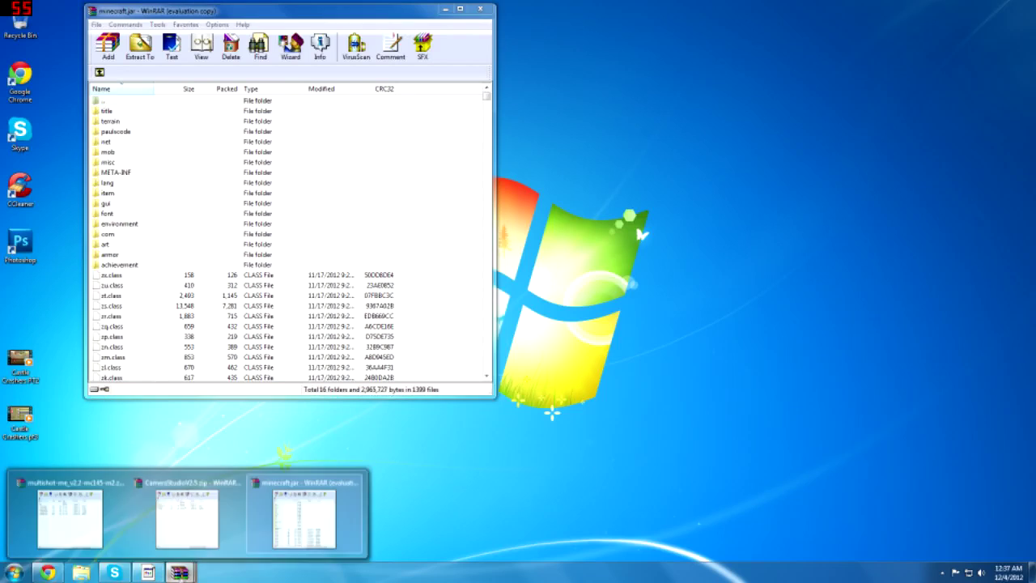
pyautogui.click(162, 523)
pyautogui.moveTo(633, 199); pyautogui.dragTo(149, 303)
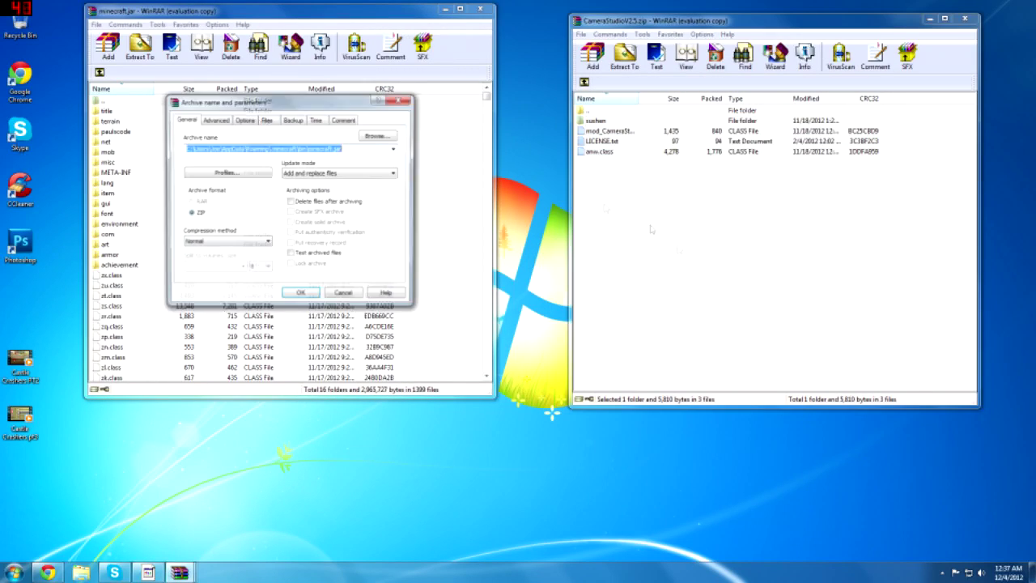
pyautogui.click(297, 294)
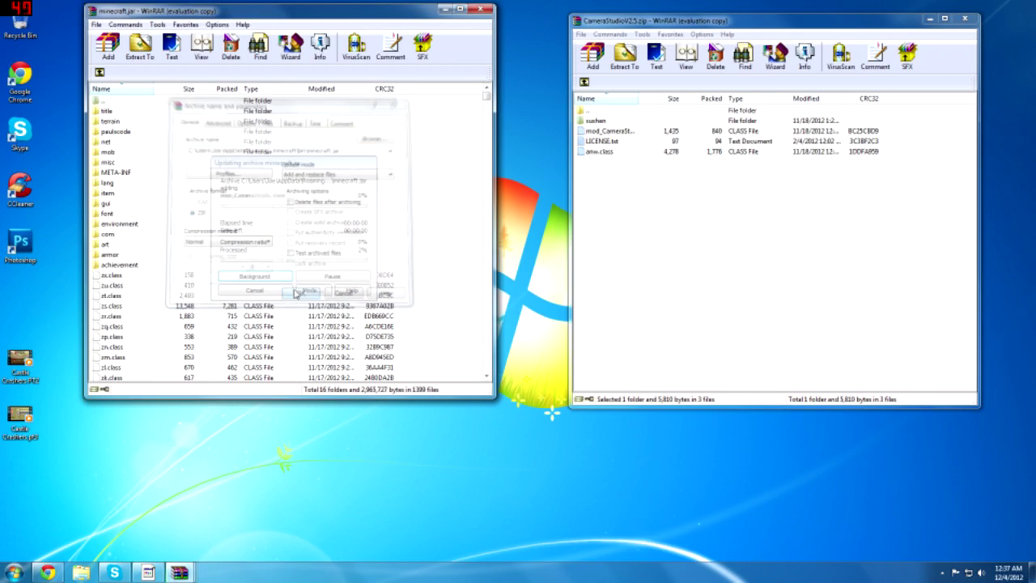
# Add the net folder and all class files from the multishot-me zip to minecraft.jar with the default archive settings.
pyautogui.moveTo(181, 572)
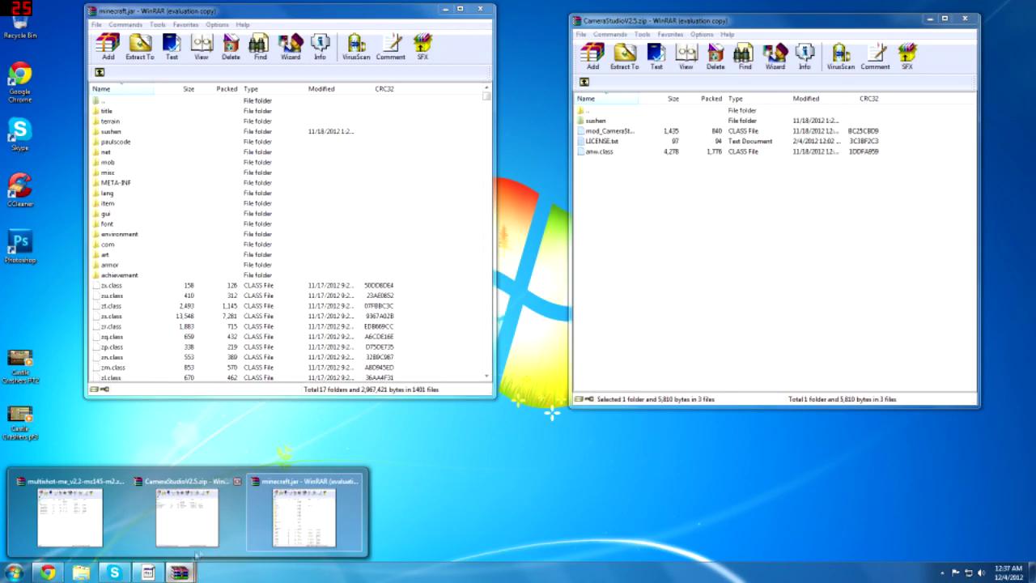
pyautogui.click(215, 526)
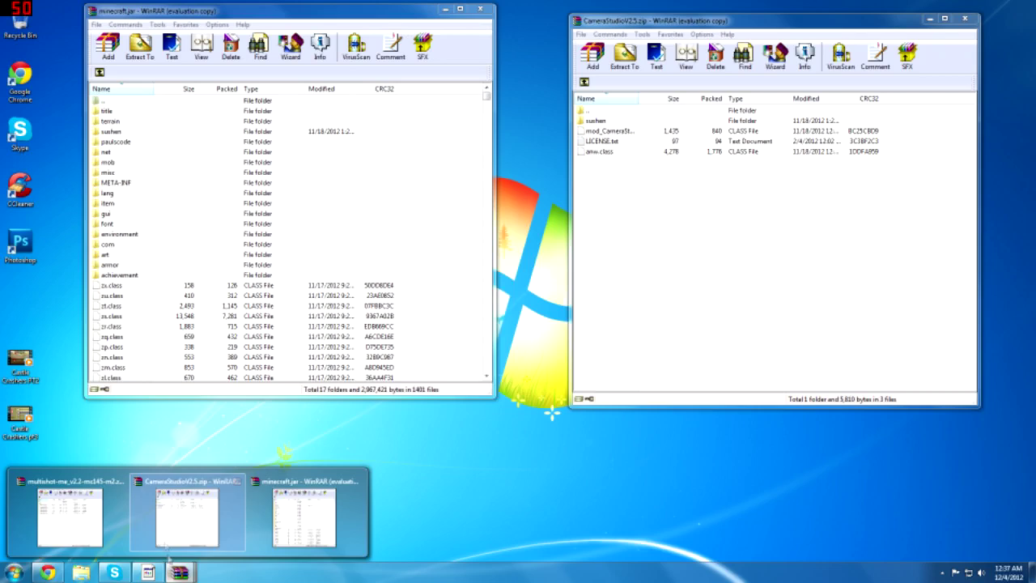
pyautogui.click(71, 512)
pyautogui.moveTo(444, 283); pyautogui.dragTo(410, 189)
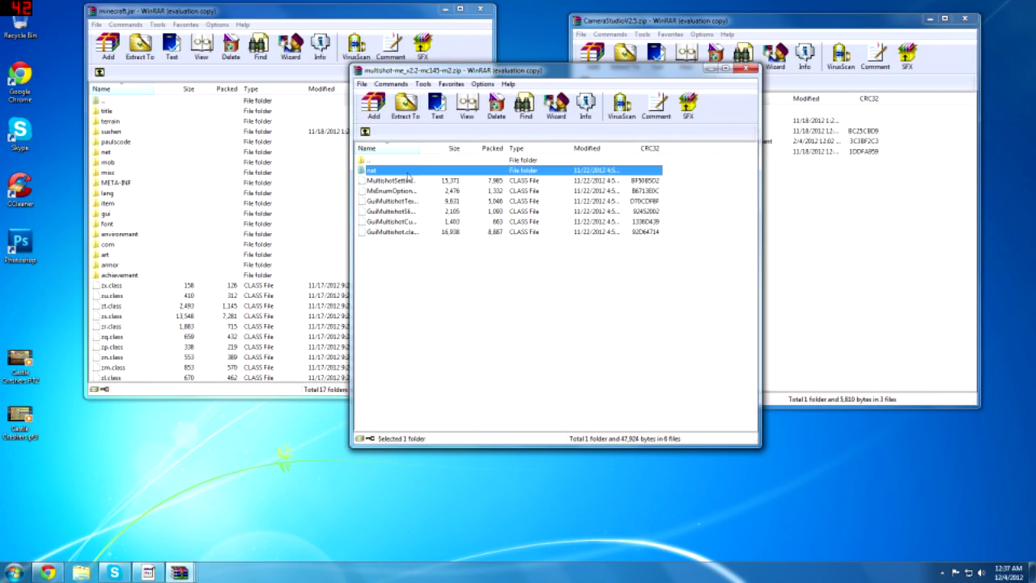
pyautogui.moveTo(419, 268); pyautogui.dragTo(414, 173)
pyautogui.moveTo(414, 173); pyautogui.dragTo(190, 356)
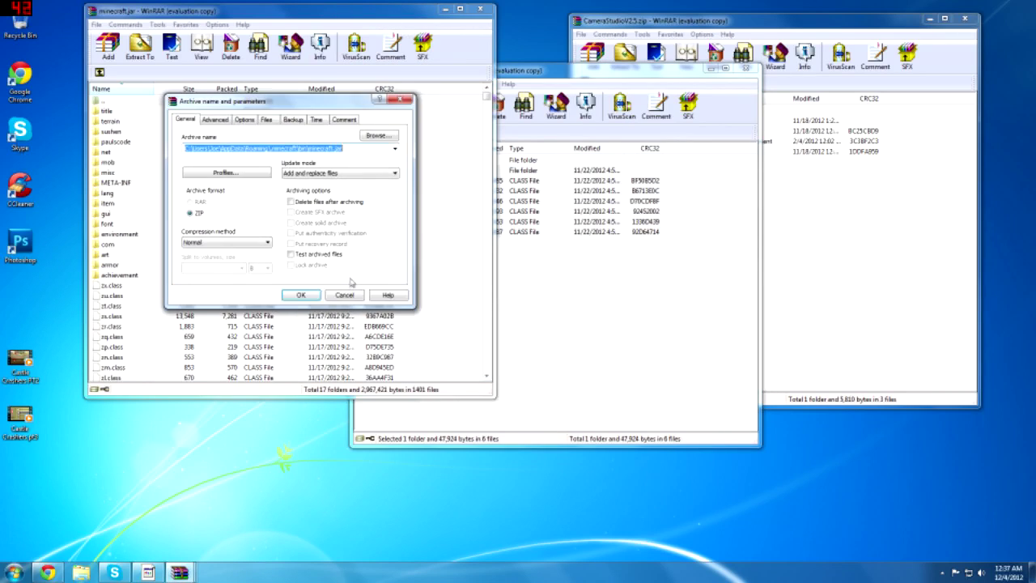
pyautogui.click(306, 294)
# Delete the META-INF folder from minecraft.jar.
pyautogui.click(136, 185)
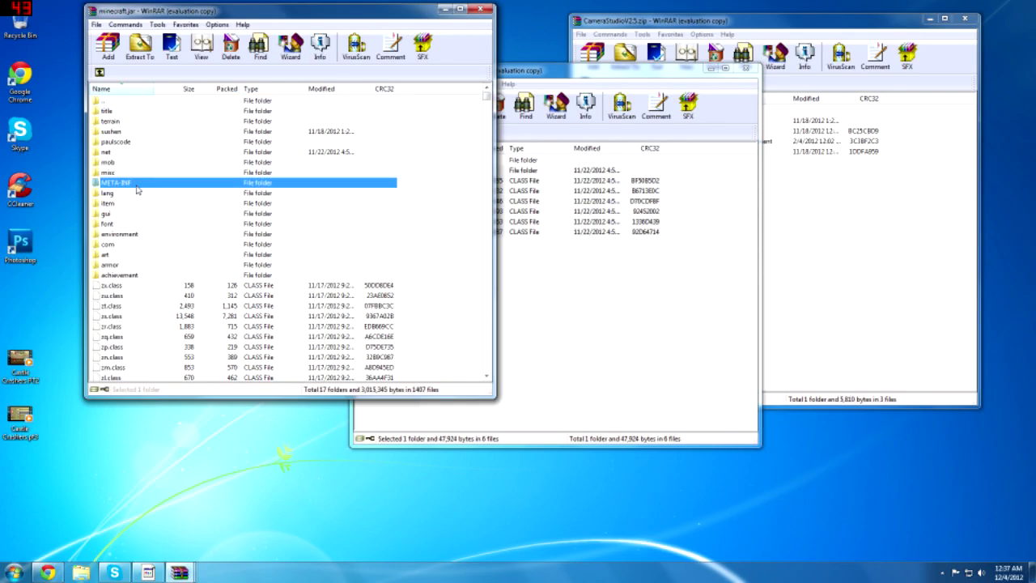
pyautogui.press('Delete')
pyautogui.press('Return')
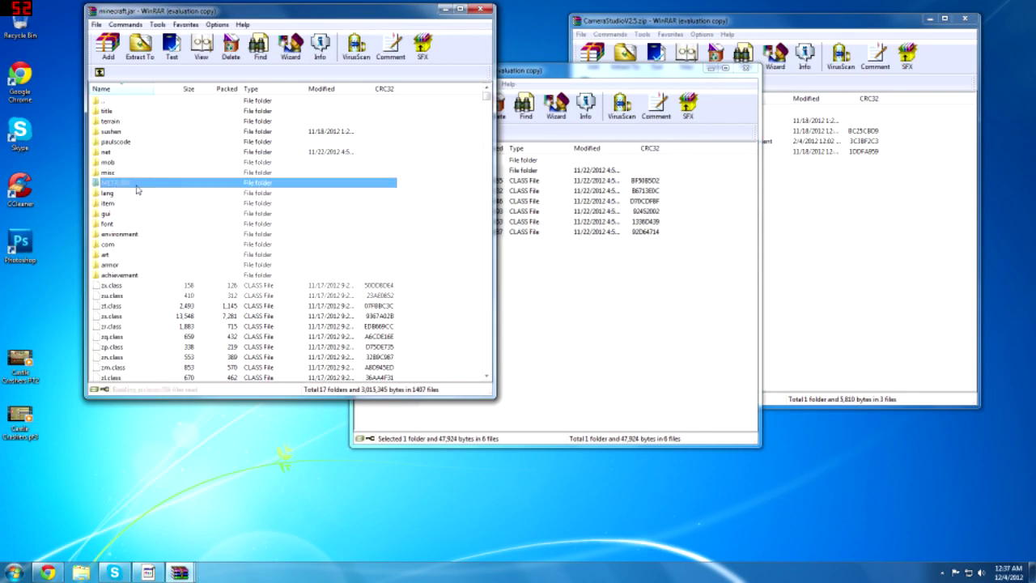
# Close the minecraft.jar, multishot-me and CameraStudio archive windows.
pyautogui.click(480, 9)
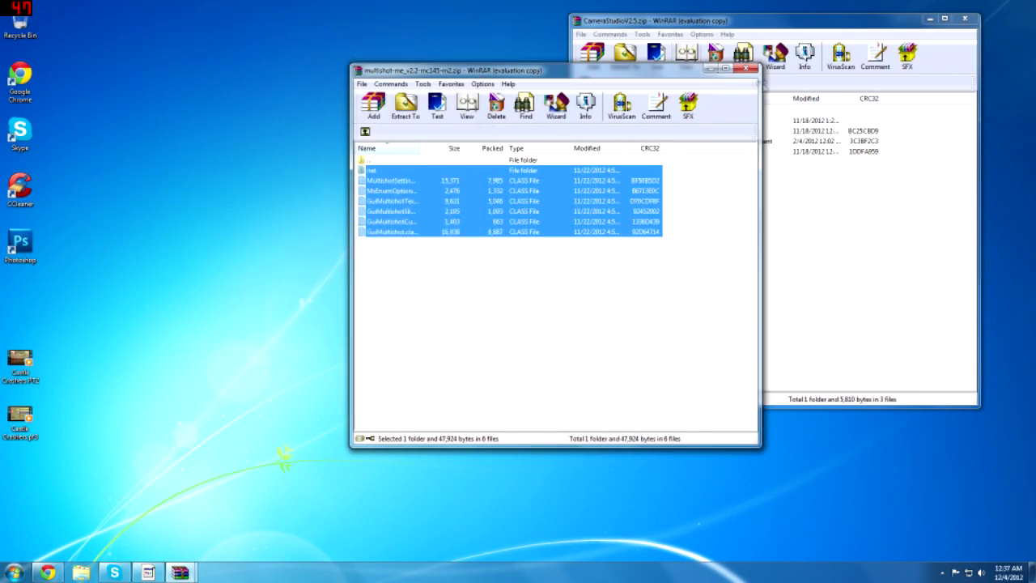
pyautogui.click(745, 69)
pyautogui.click(964, 18)
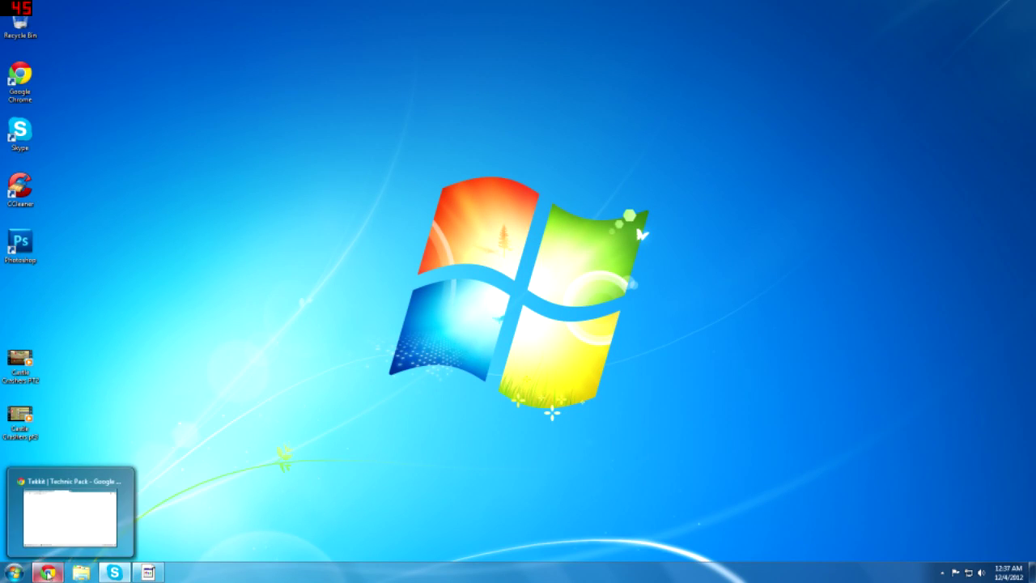
# Switch to Chrome and look through the Tekkit page on the Technic Pack site.
pyautogui.click(48, 573)
pyautogui.scroll(-3, 353, 261)
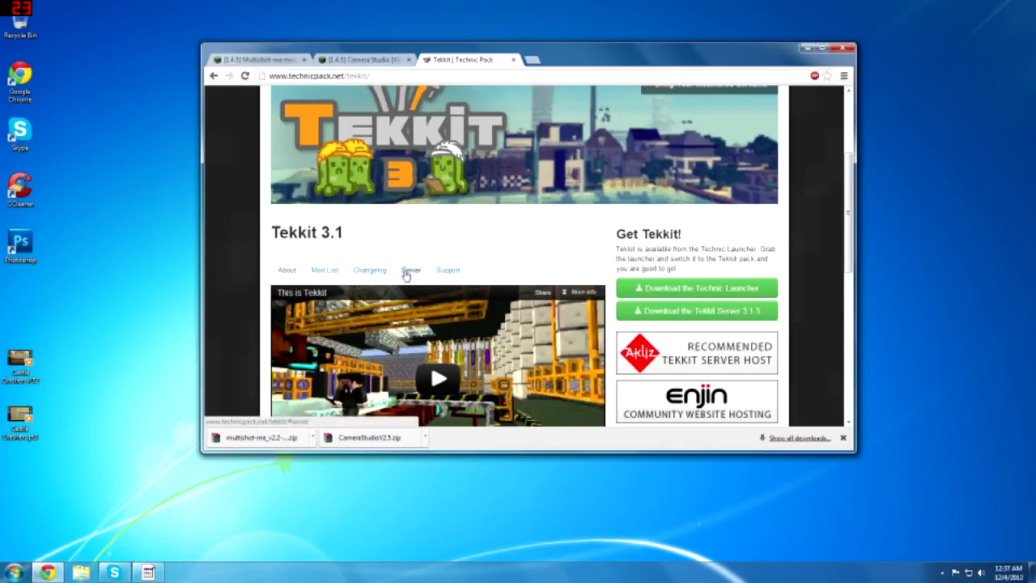
pyautogui.scroll(2, 406, 275)
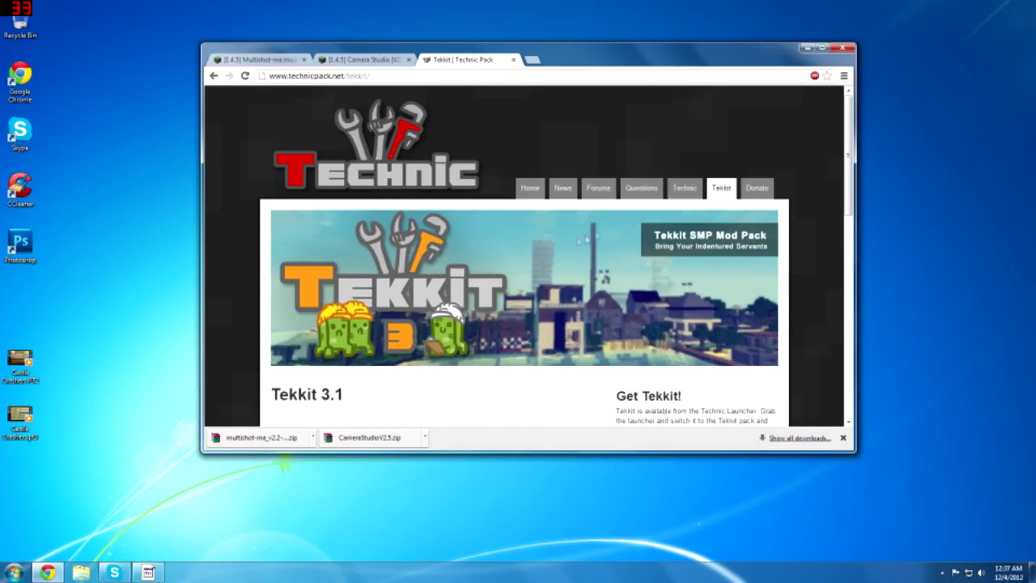
pyautogui.scroll(-1, 583, 239)
pyautogui.scroll(1, 566, 251)
pyautogui.scroll(-5, 520, 277)
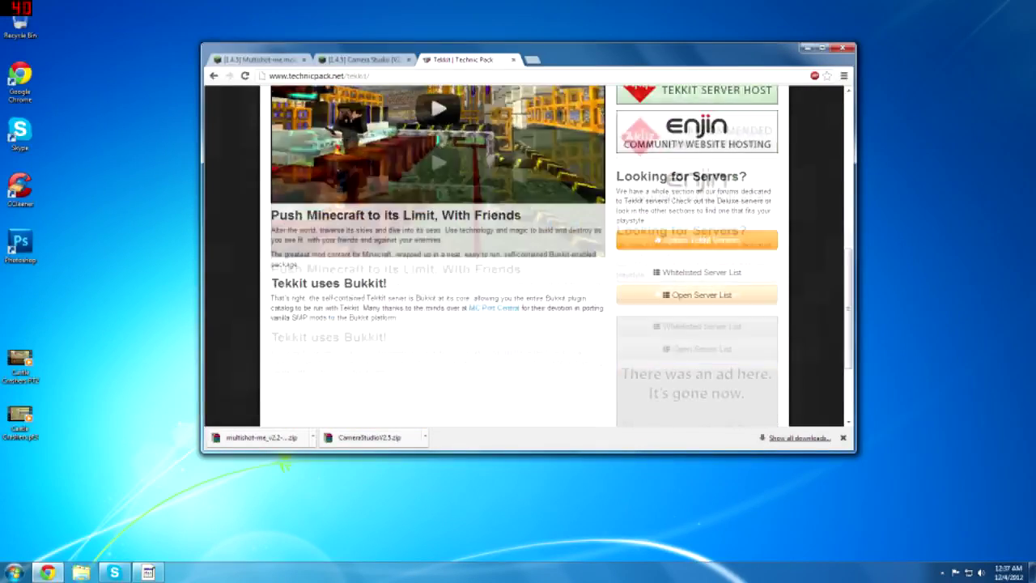
pyautogui.scroll(3, 577, 262)
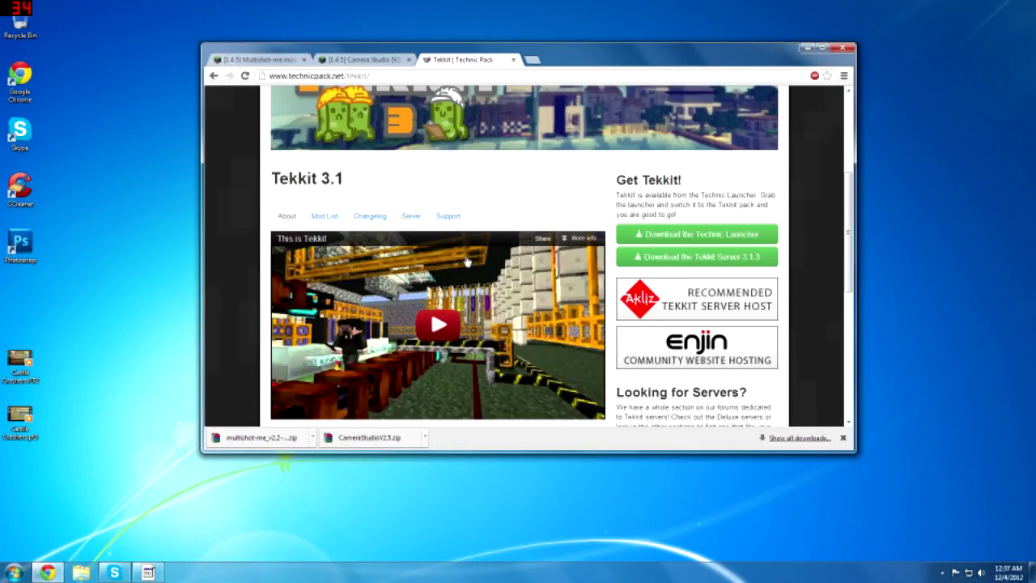
# Run Minecraft from the Documents library and move its launcher window aside.
pyautogui.press('super')
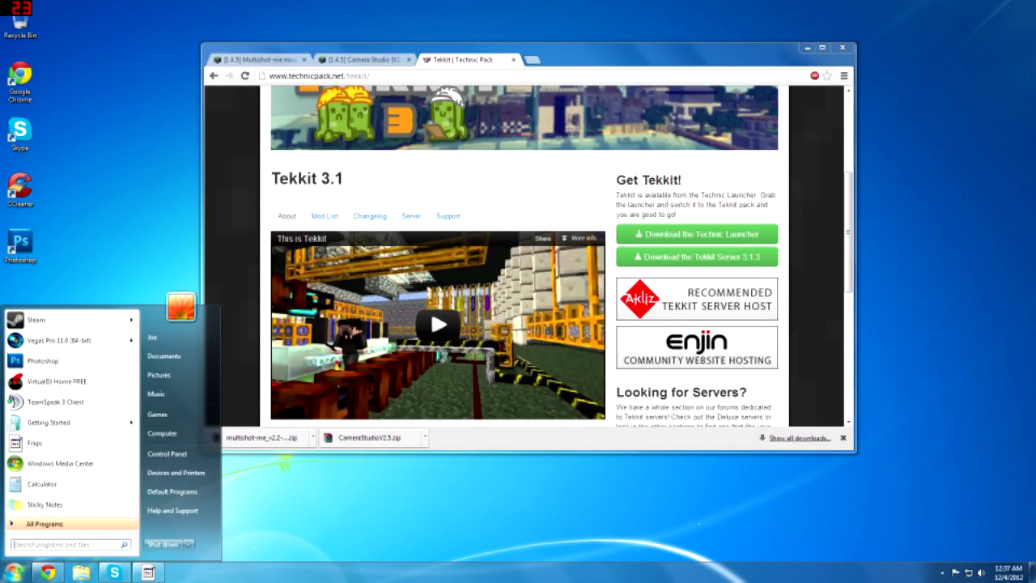
pyautogui.click(182, 333)
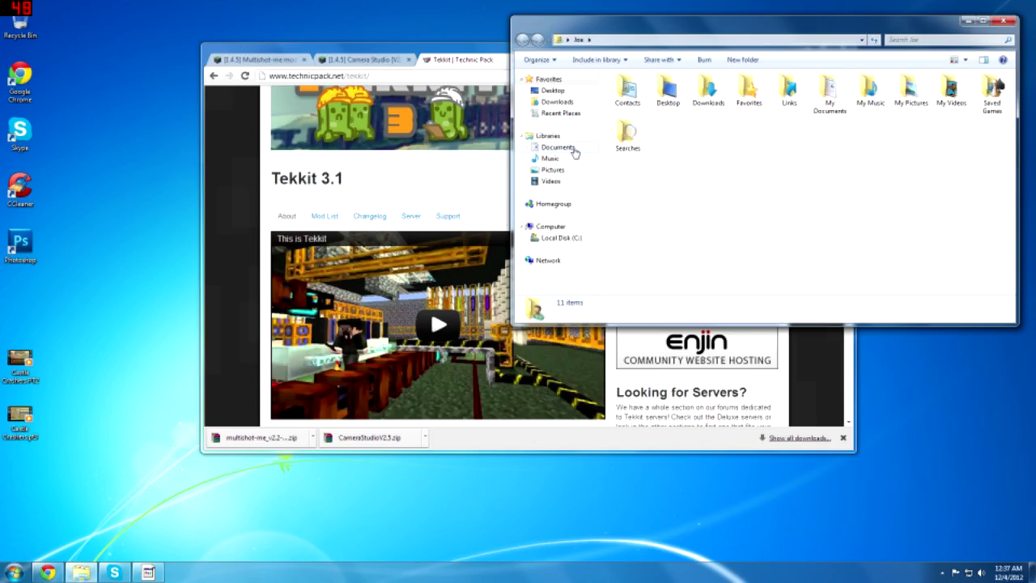
pyautogui.click(571, 150)
pyautogui.doubleClick(640, 237)
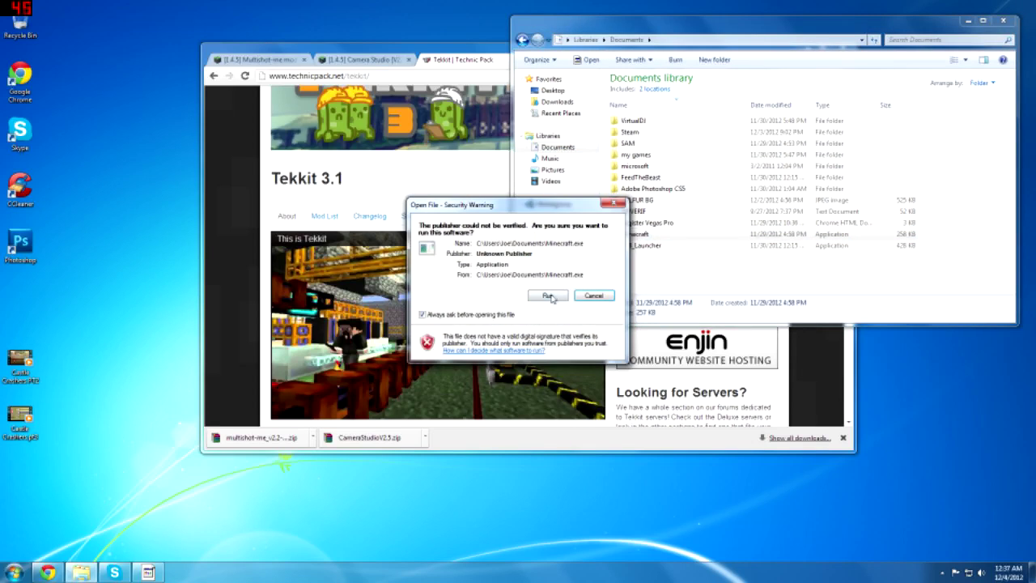
pyautogui.press('Return')
pyautogui.moveTo(633, 152); pyautogui.dragTo(404, 77)
# Run a second Minecraft launcher from the Documents library and place it beside the first.
pyautogui.doubleClick(636, 233)
pyautogui.click(542, 294)
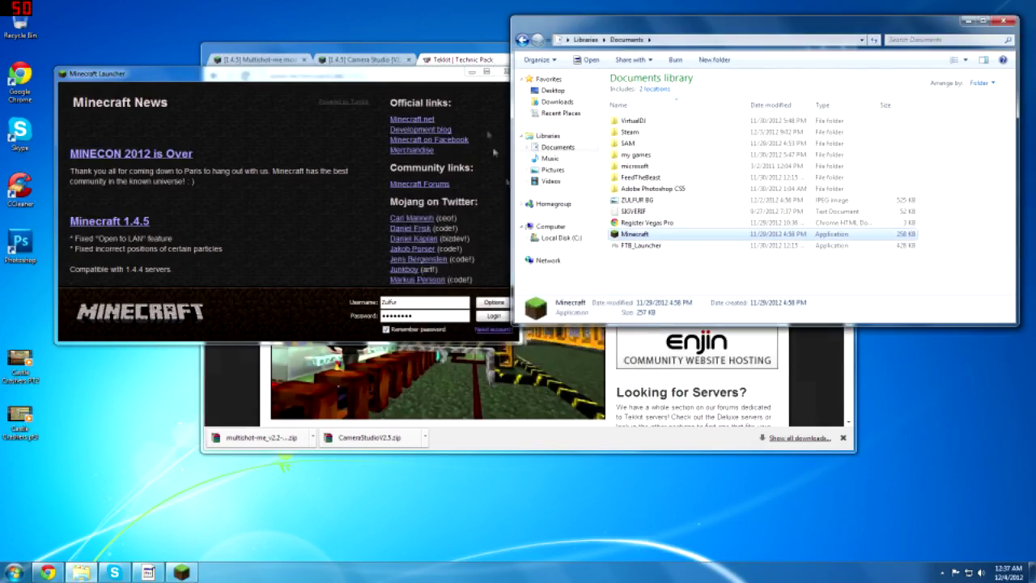
pyautogui.moveTo(437, 148); pyautogui.dragTo(611, 99)
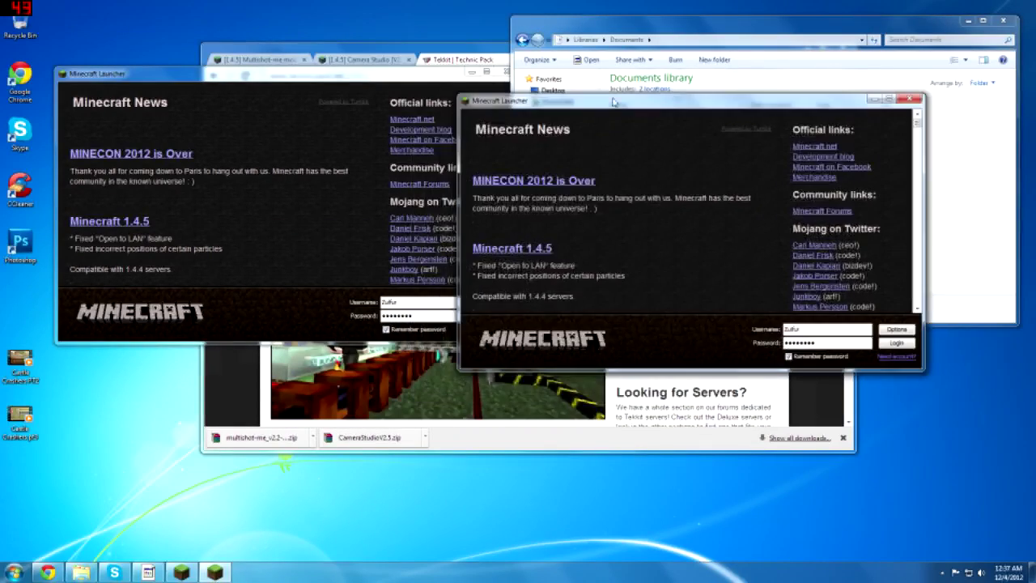
# Switch to Chrome and review the launcher download section of the Tekkit page.
pyautogui.click(235, 394)
pyautogui.scroll(4, 569, 248)
pyautogui.scroll(-4, 684, 345)
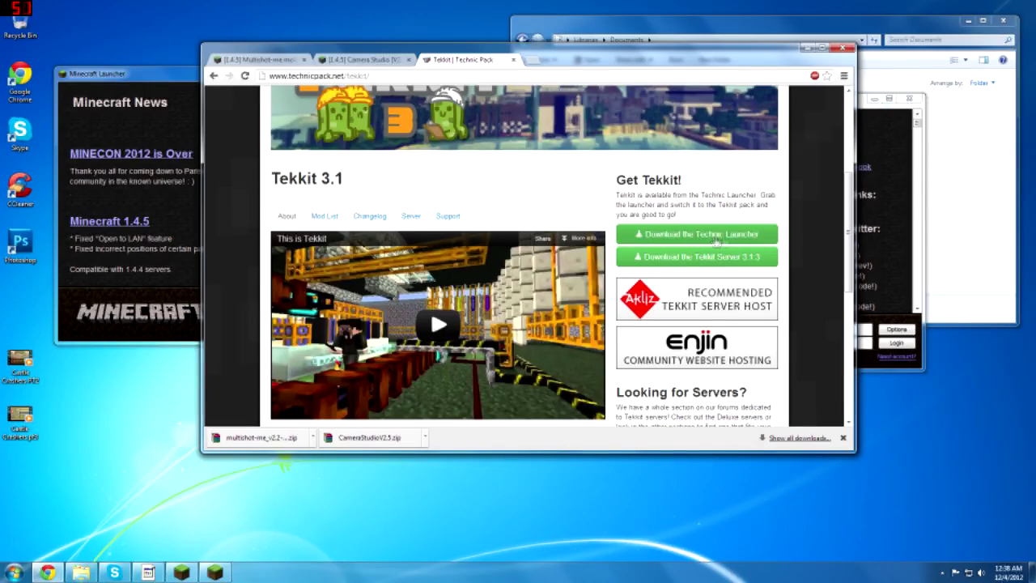
pyautogui.scroll(1, 702, 245)
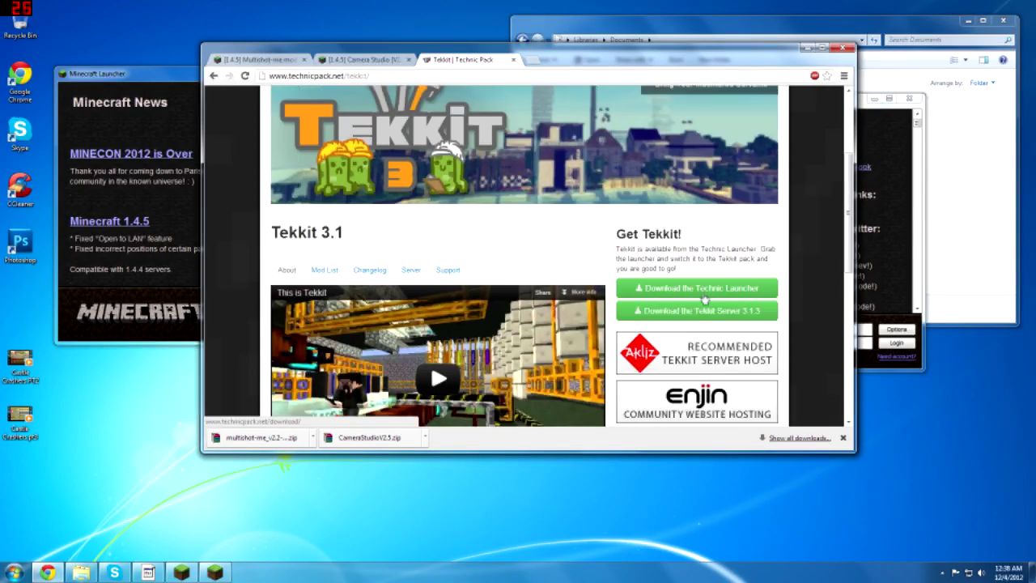
pyautogui.scroll(2, 686, 301)
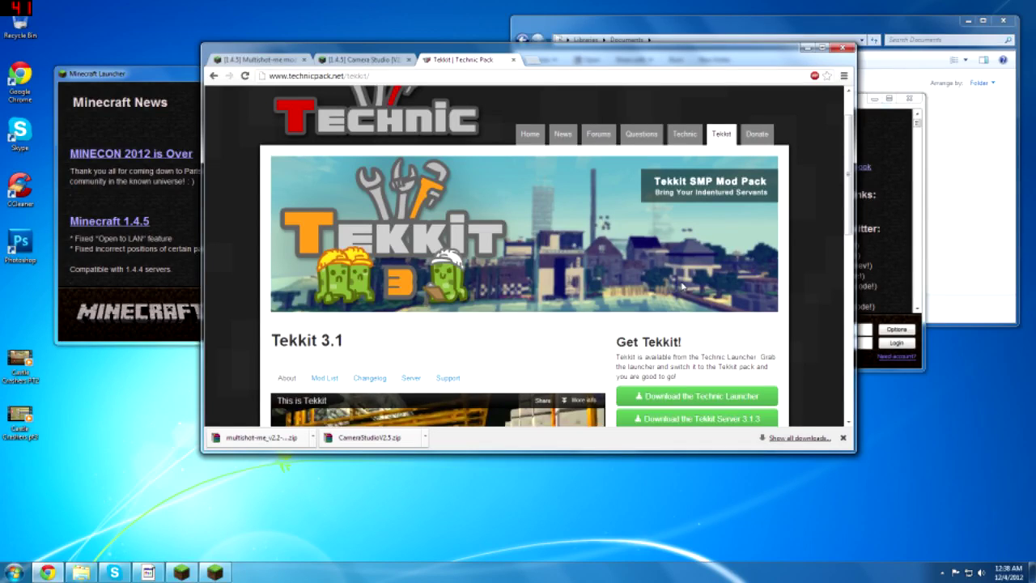
# Close the Tekkit tab and minimize the Chrome window.
pyautogui.click(513, 61)
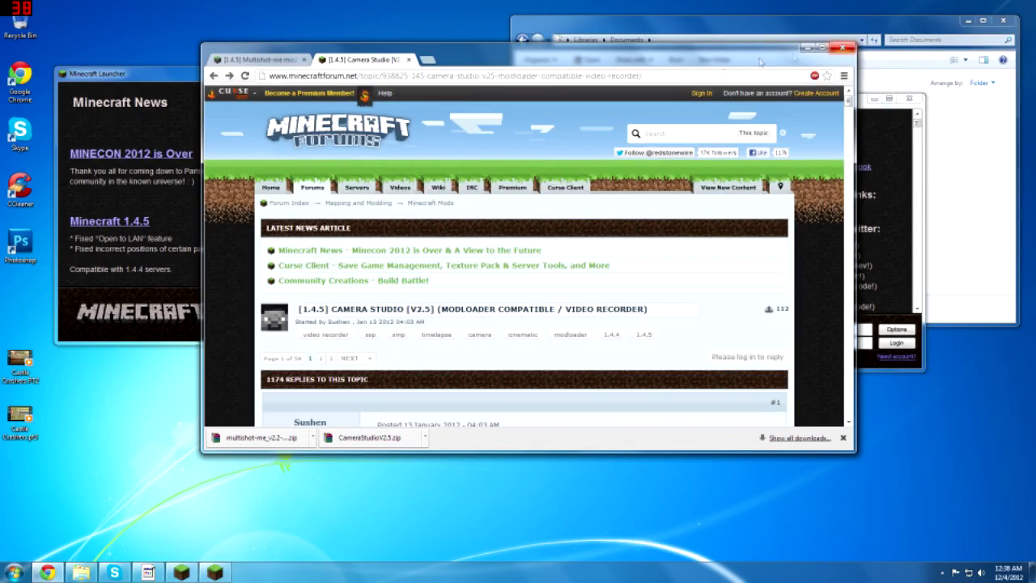
pyautogui.scroll(-5, 689, 114)
pyautogui.click(821, 48)
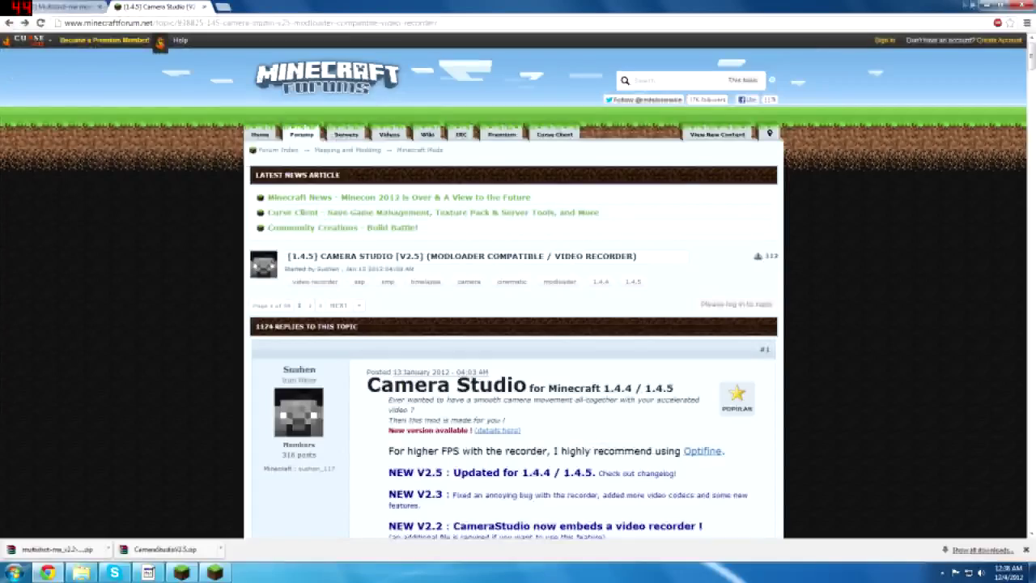
pyautogui.click(985, 5)
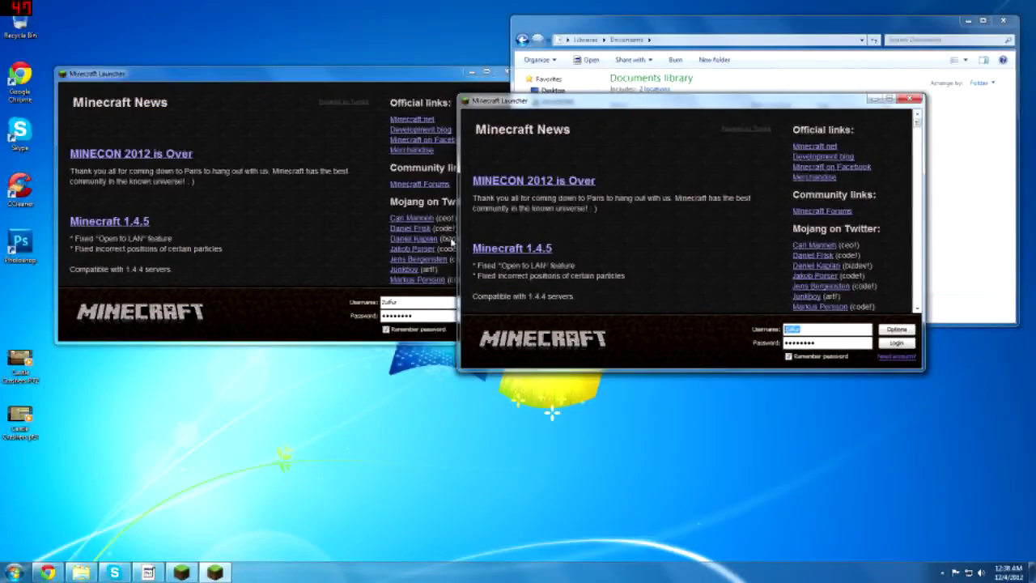
# Log in to both Minecraft launchers, entering the second account's username and password in one and using the saved login in the other.
pyautogui.write('Drinerty')
pyautogui.moveTo(817, 343); pyautogui.dragTo(806, 342)
pyautogui.press('Return')
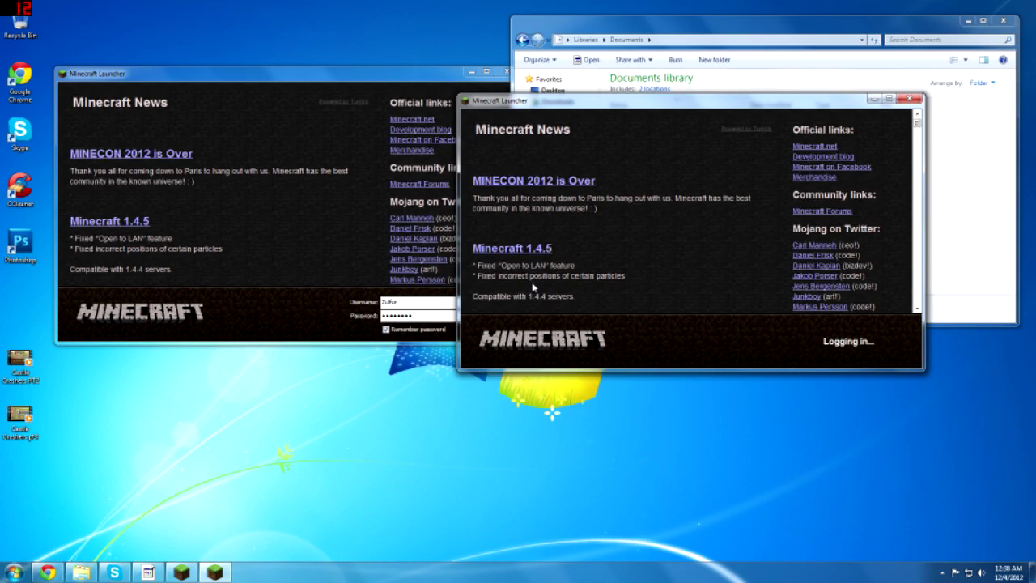
pyautogui.click(357, 115)
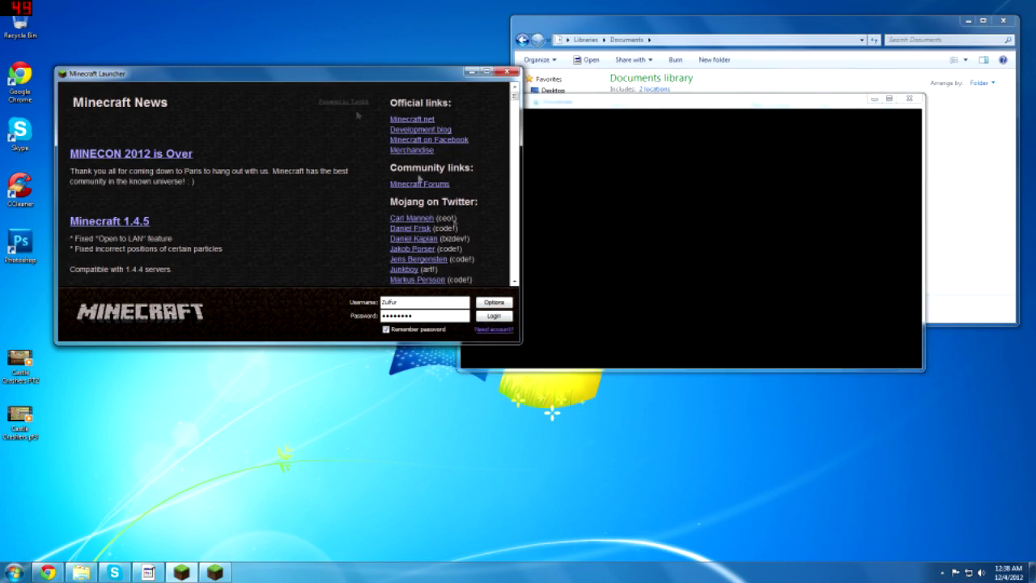
pyautogui.click(494, 316)
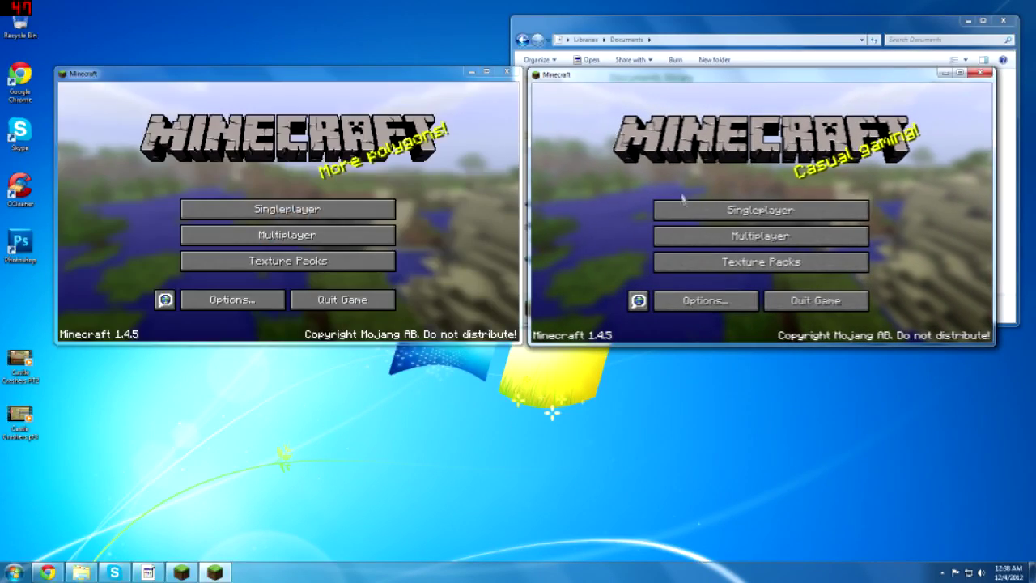
pyautogui.click(332, 208)
pyautogui.click(414, 321)
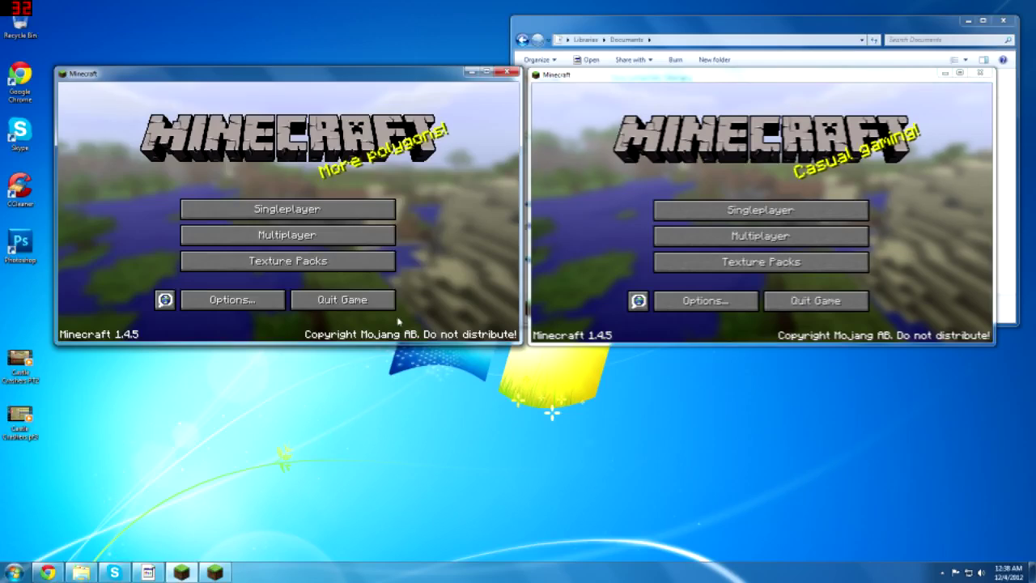
pyautogui.click(761, 236)
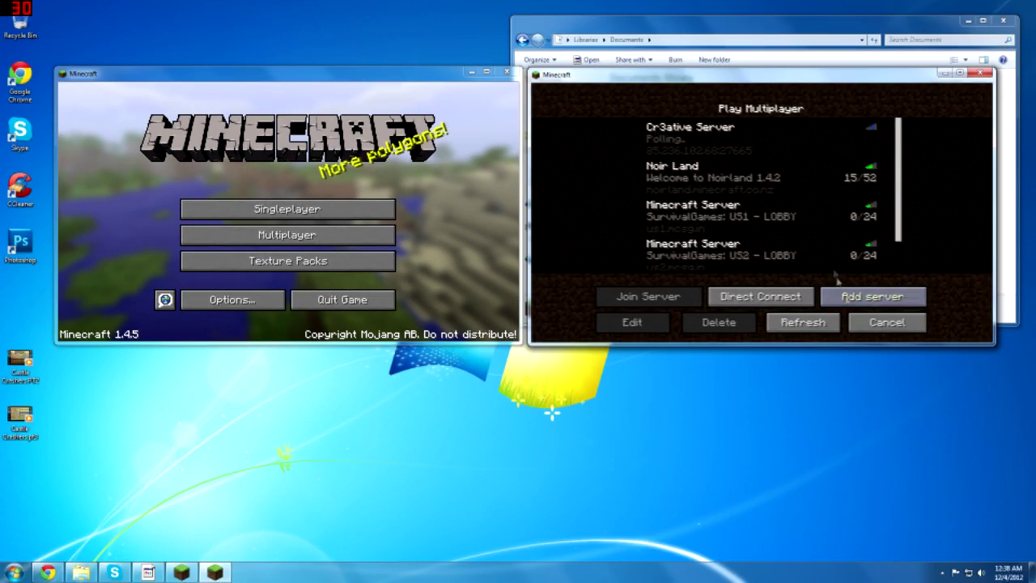
pyautogui.click(886, 321)
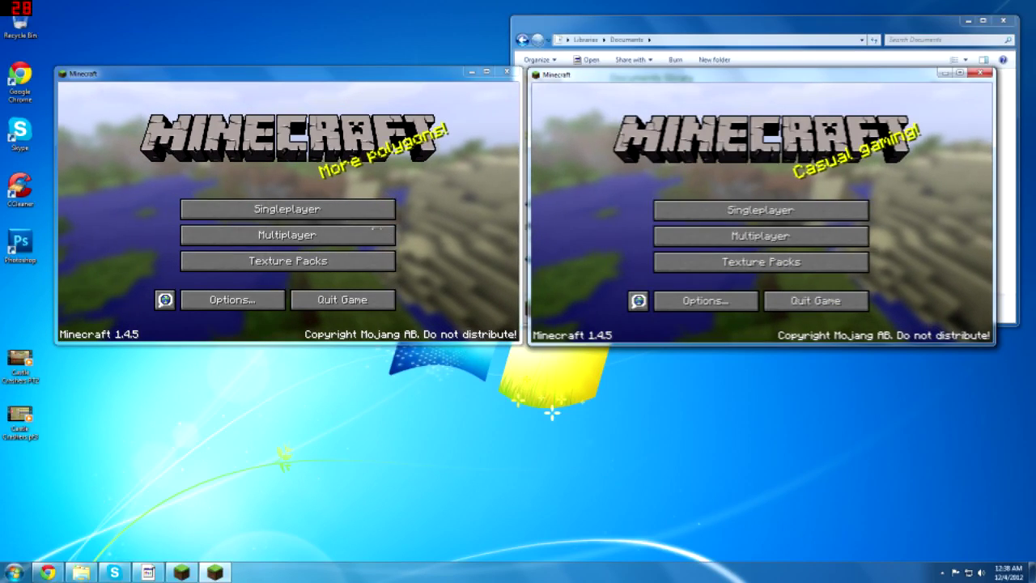
pyautogui.click(359, 235)
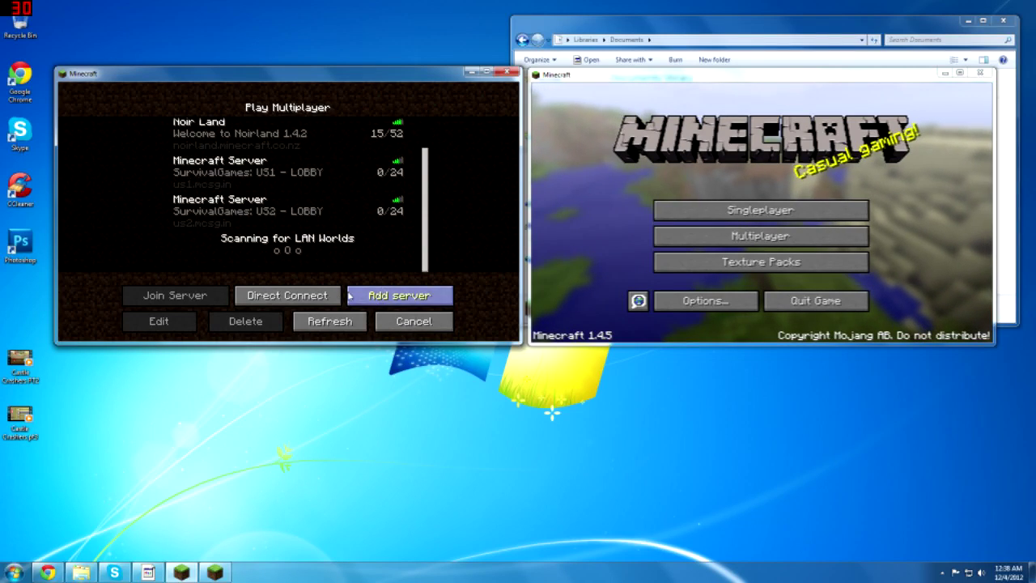
pyautogui.click(413, 321)
# Load the existing singleplayer world in the first Minecraft window and return to gameplay.
pyautogui.click(279, 210)
pyautogui.doubleClick(273, 215)
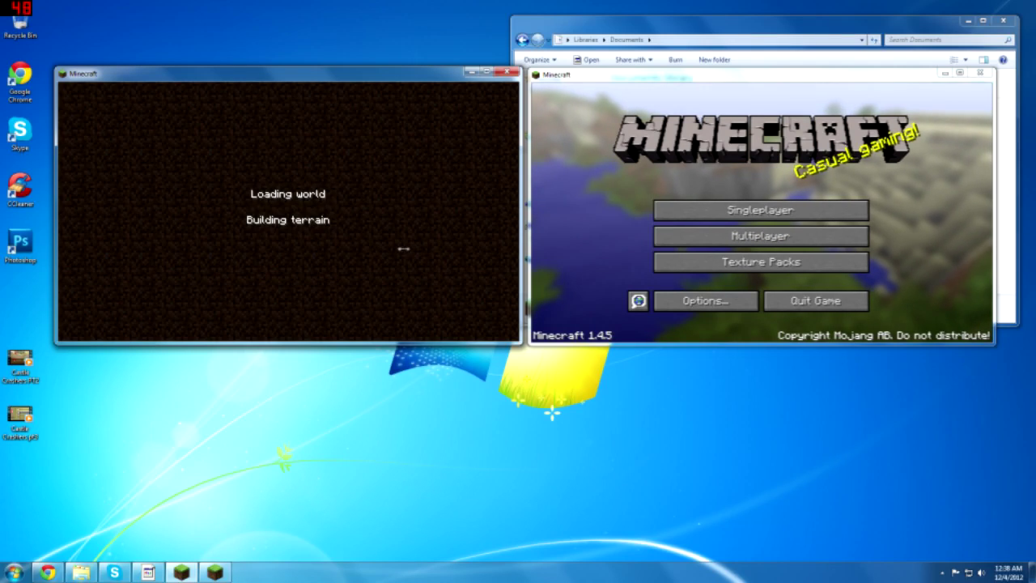
pyautogui.press('Escape')
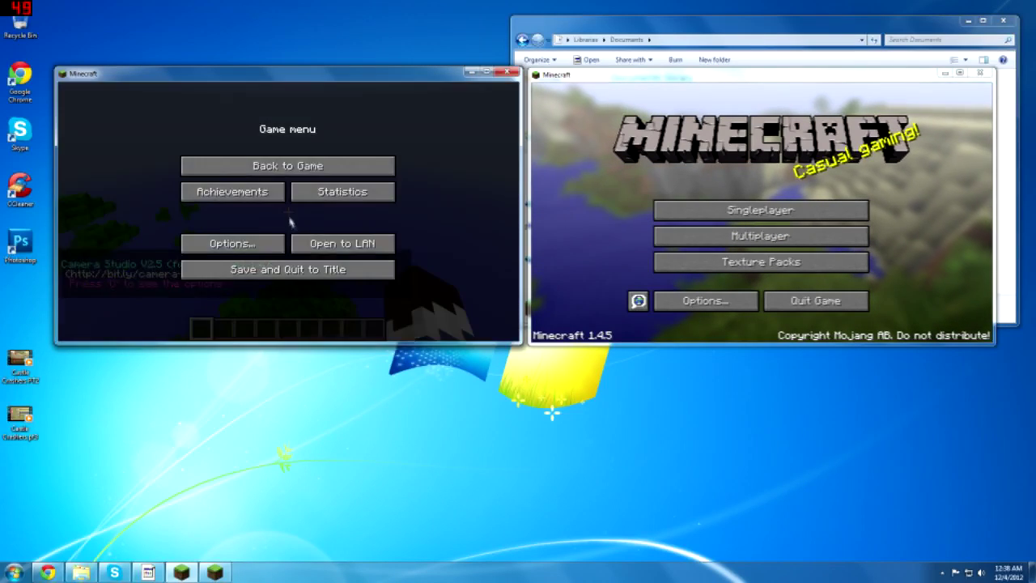
pyautogui.press('Escape')
pyautogui.press('t')
pyautogui.press('Escape')
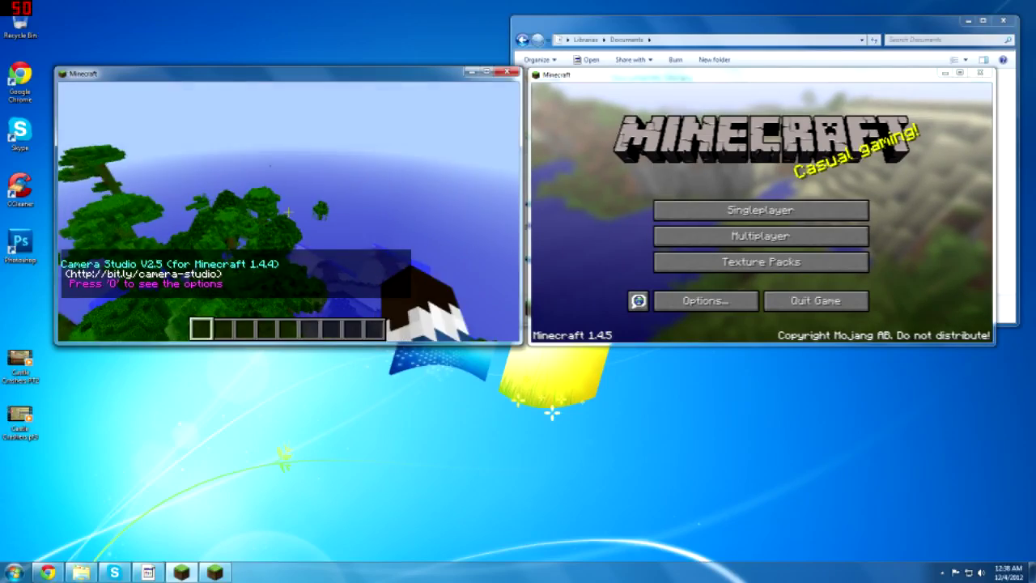
# Open the world to LAN with Creative game mode for other players and cheats allowed.
pyautogui.press('Escape')
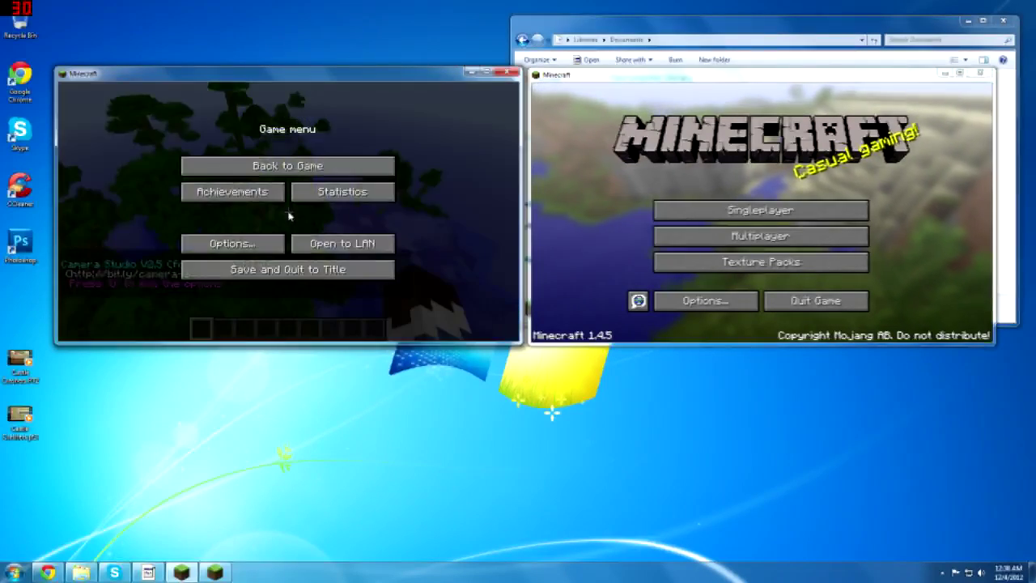
pyautogui.click(340, 242)
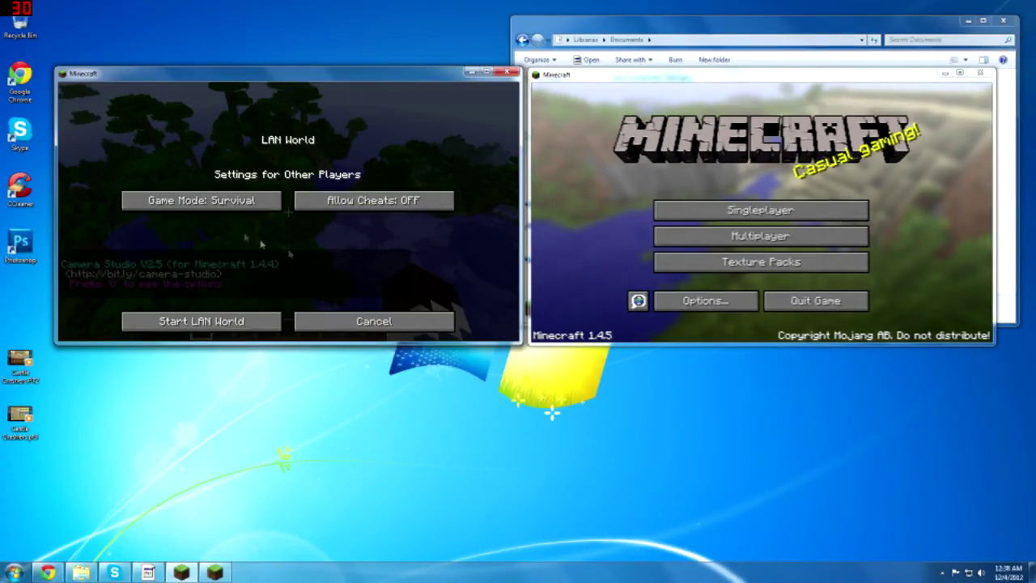
pyautogui.click(267, 202)
pyautogui.click(304, 201)
pyautogui.click(273, 320)
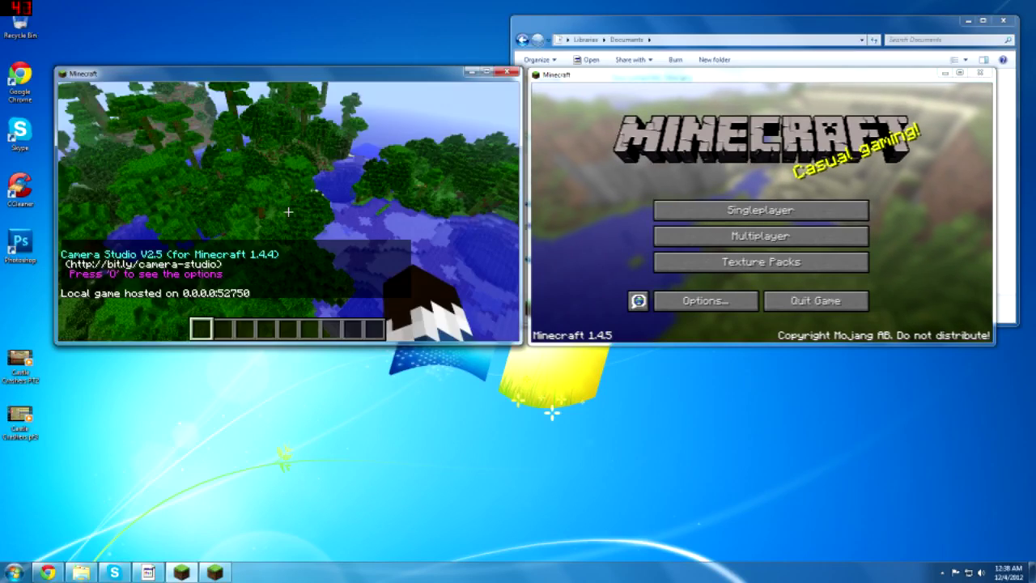
# Pause the hosting game and join its LAN World from the multiplayer list in the second Minecraft window.
pyautogui.press('Escape')
pyautogui.click(760, 235)
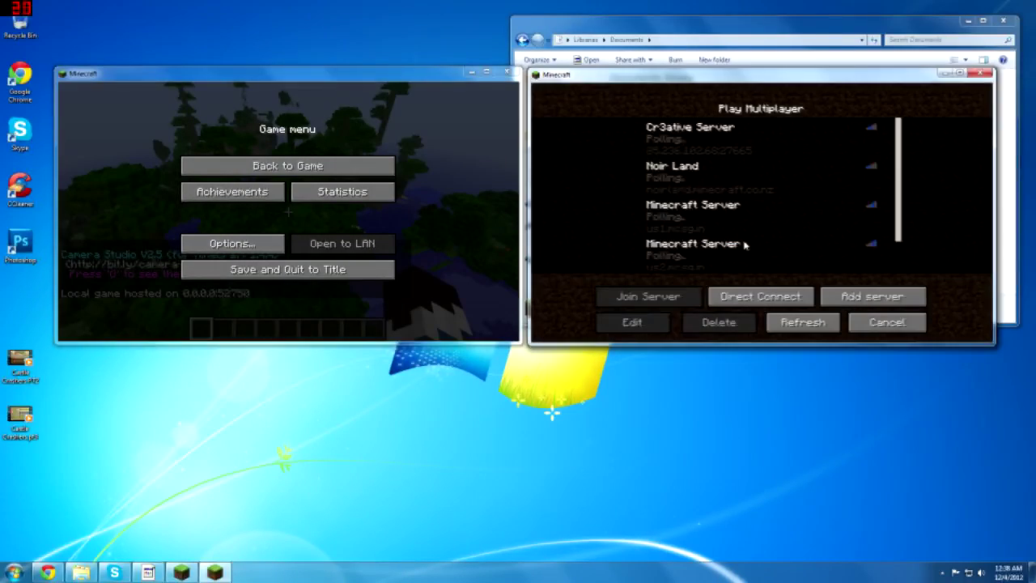
pyautogui.click(886, 322)
pyautogui.click(758, 234)
pyautogui.scroll(-2, 720, 255)
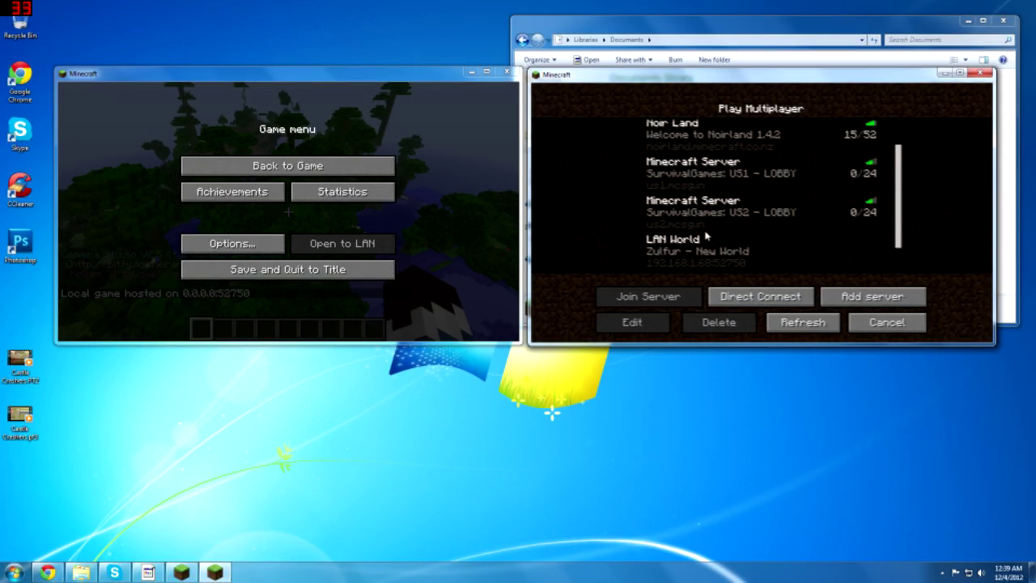
pyautogui.click(707, 238)
pyautogui.scroll(-1, 706, 242)
pyautogui.click(678, 296)
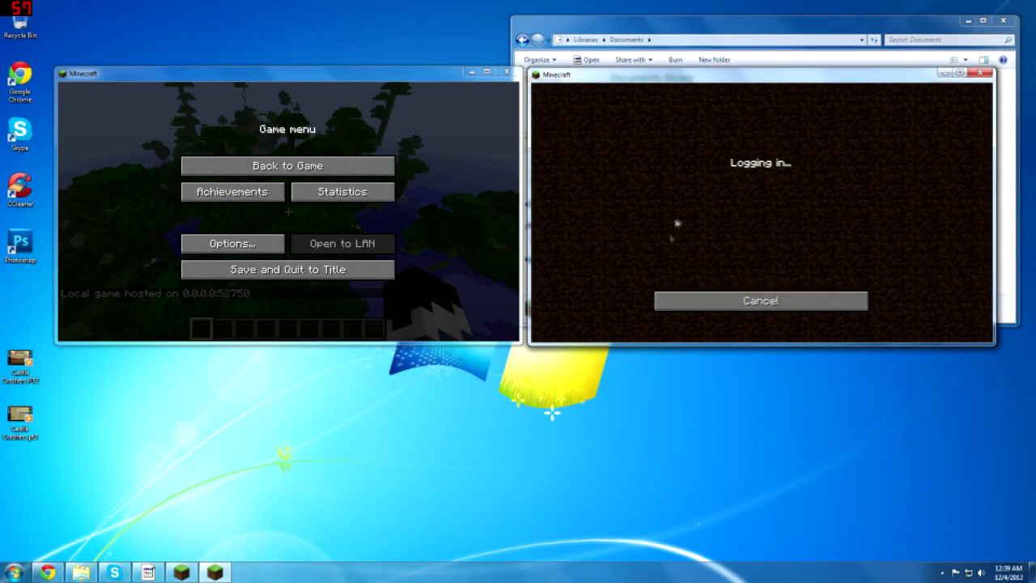
# Look around in the hosting game, pause it again, and walk the second player forward through the forest.
pyautogui.click(351, 166)
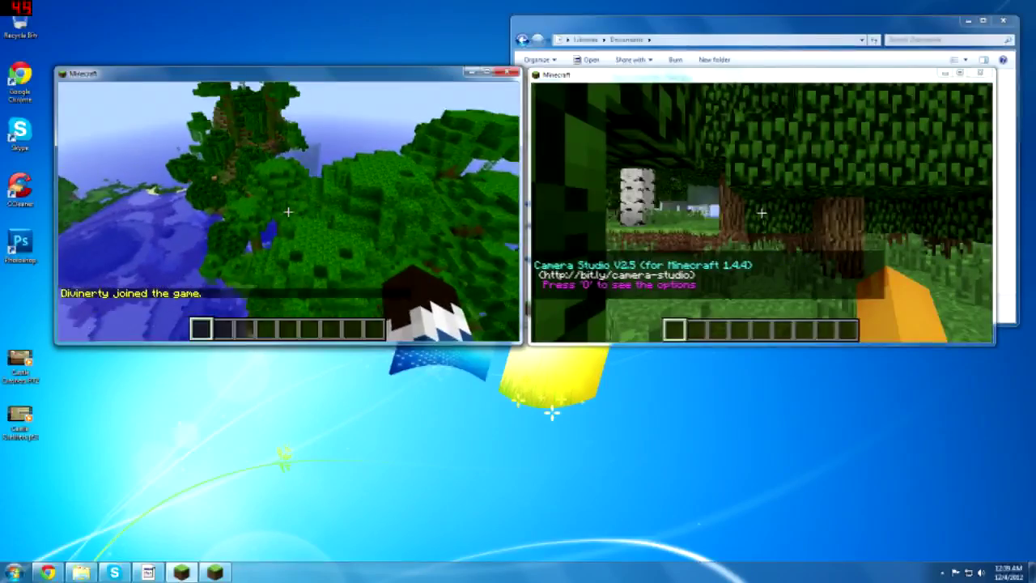
pyautogui.press('Escape')
pyautogui.press('w')
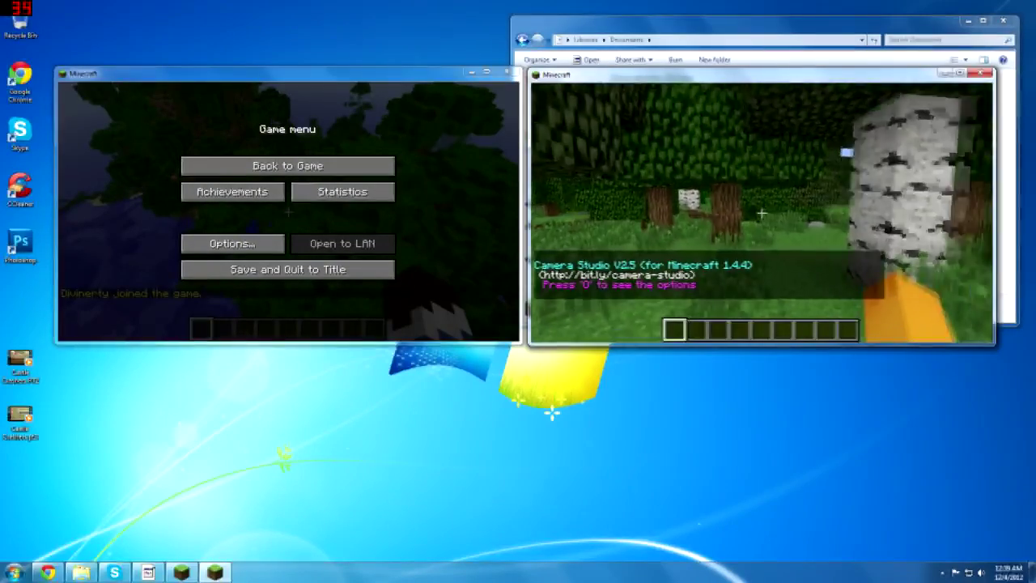
# Set the second game's video graphics to Fancy and return to gameplay.
pyautogui.press('Escape')
pyautogui.click(723, 241)
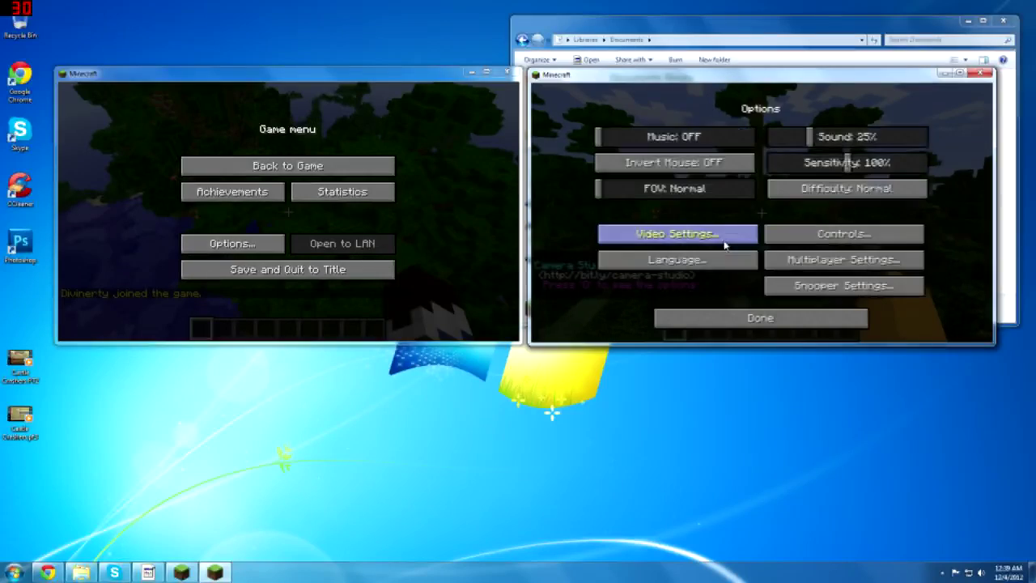
pyautogui.click(722, 234)
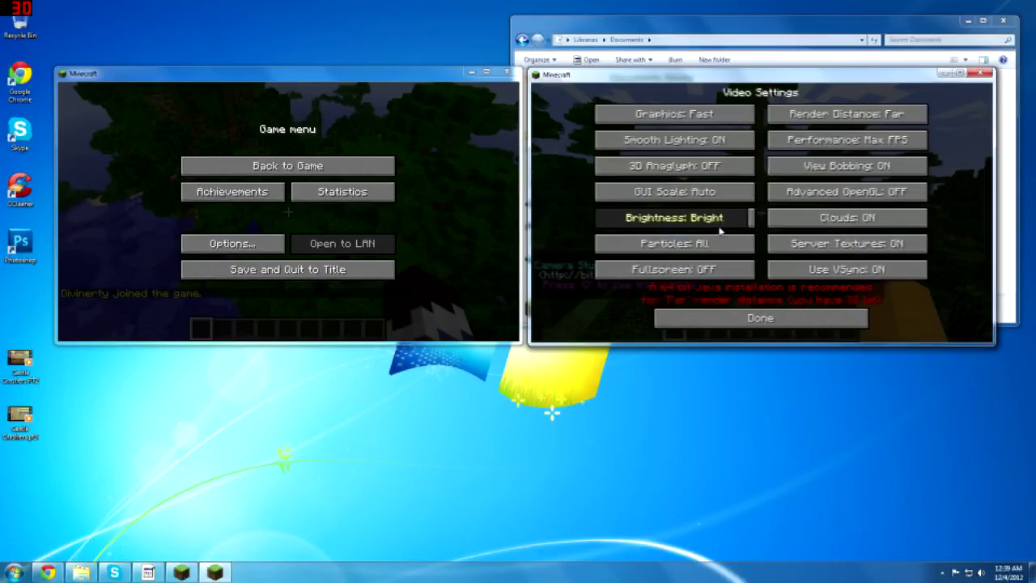
pyautogui.click(703, 121)
pyautogui.press('Escape')
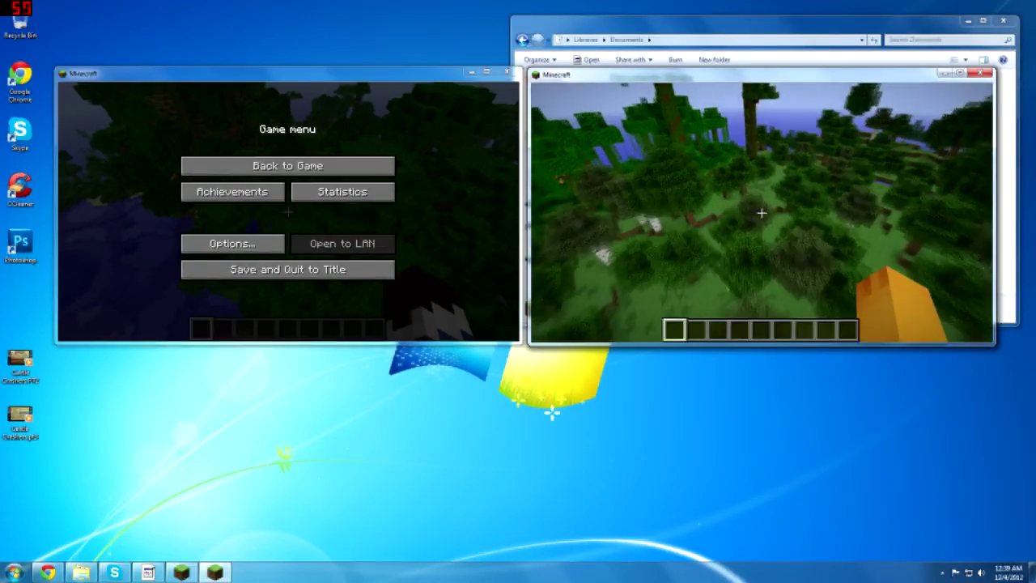
# Fly the second player up over the forest and survey the terrain from above.
pyautogui.press('s')
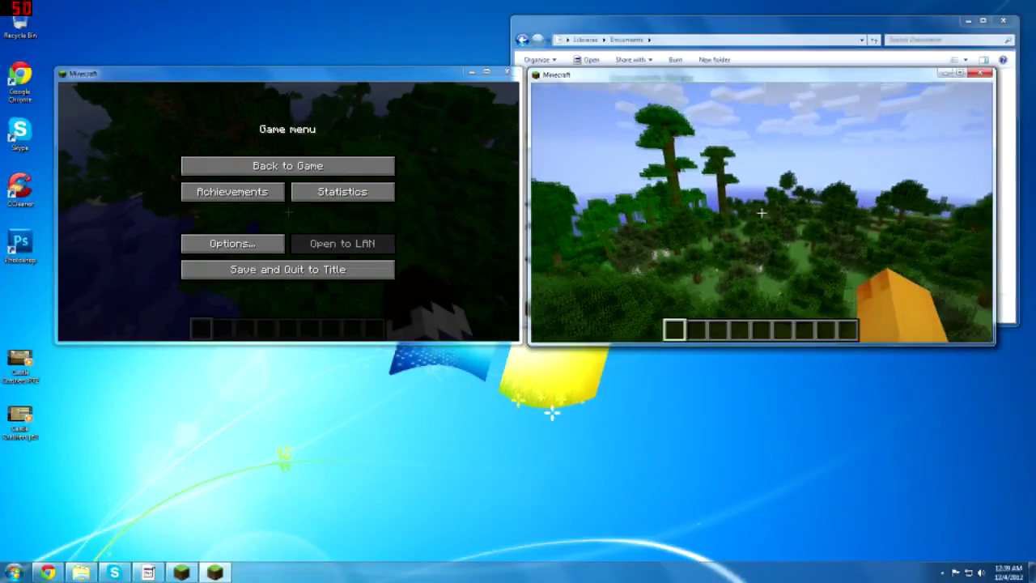
pyautogui.press('space')
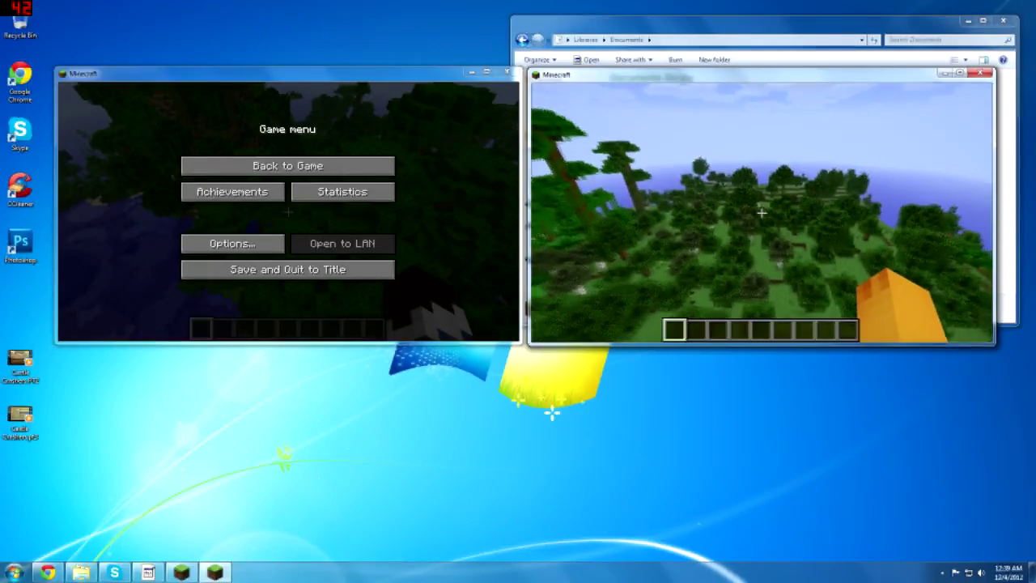
pyautogui.moveTo(761, 213)
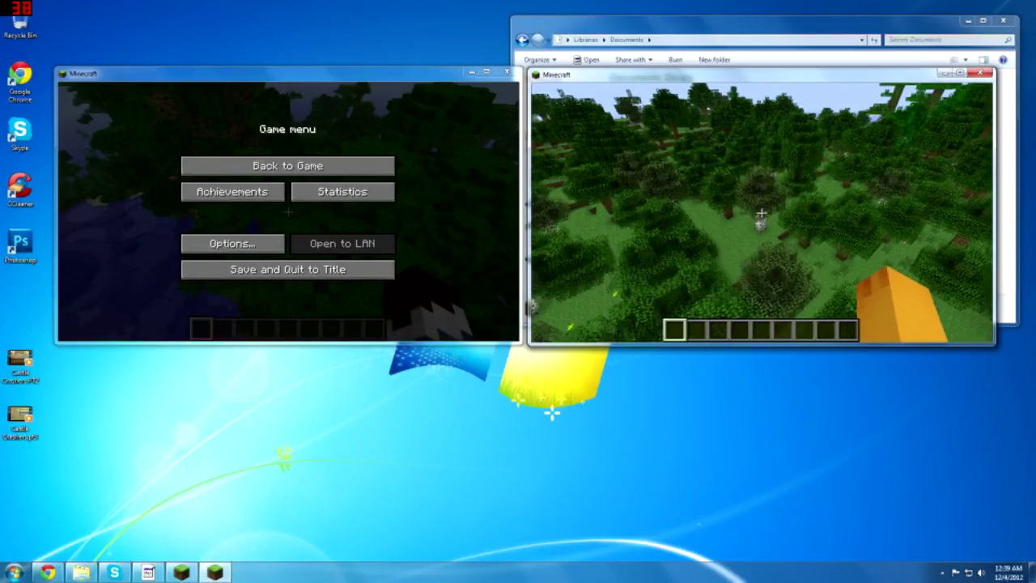
# Fly the second player over the jungle and down to the lake, registering eight camera path points with /cam p.
pyautogui.press('w')
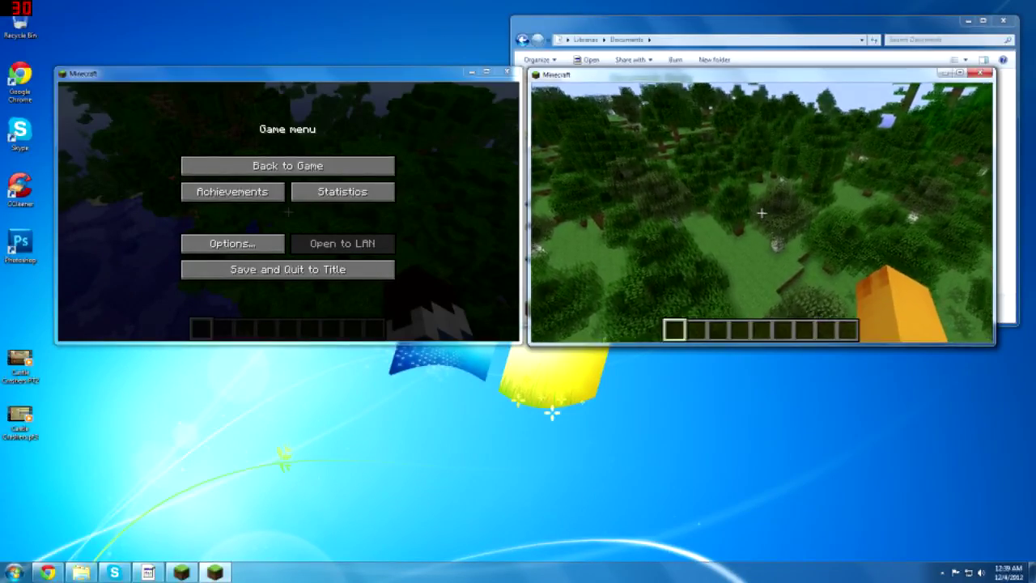
pyautogui.press('w')
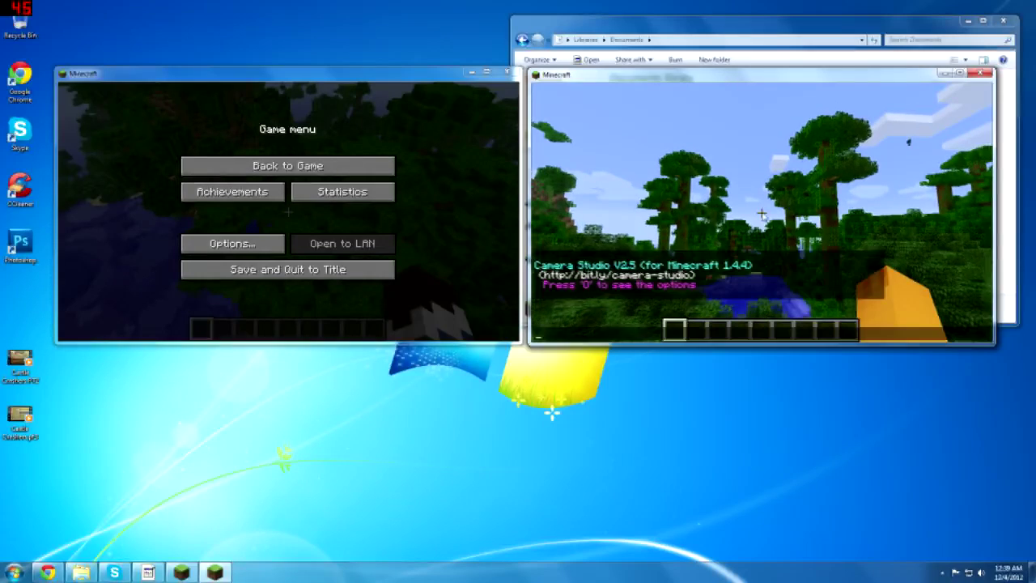
pyautogui.write('/')
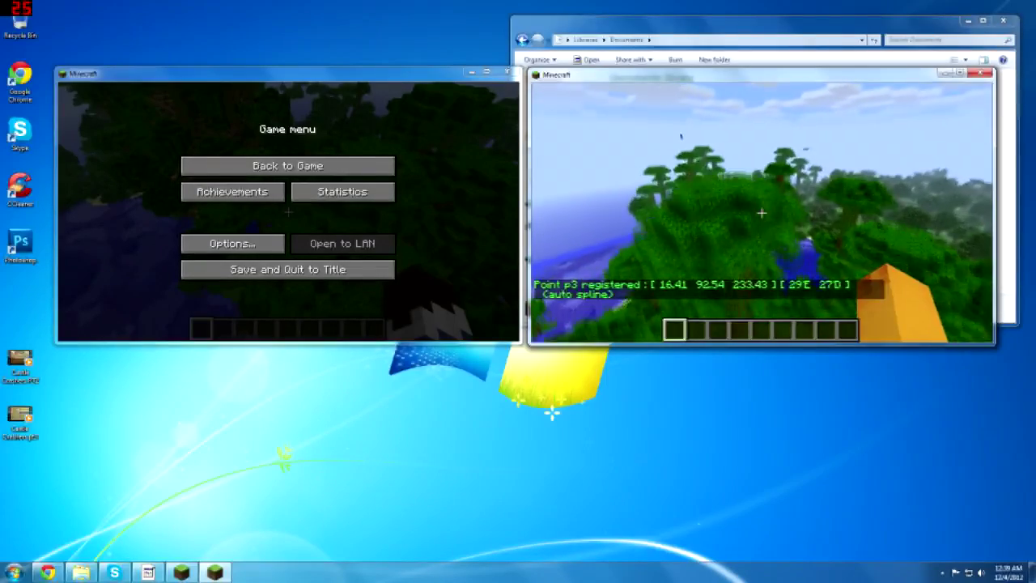
pyautogui.write('/cam')
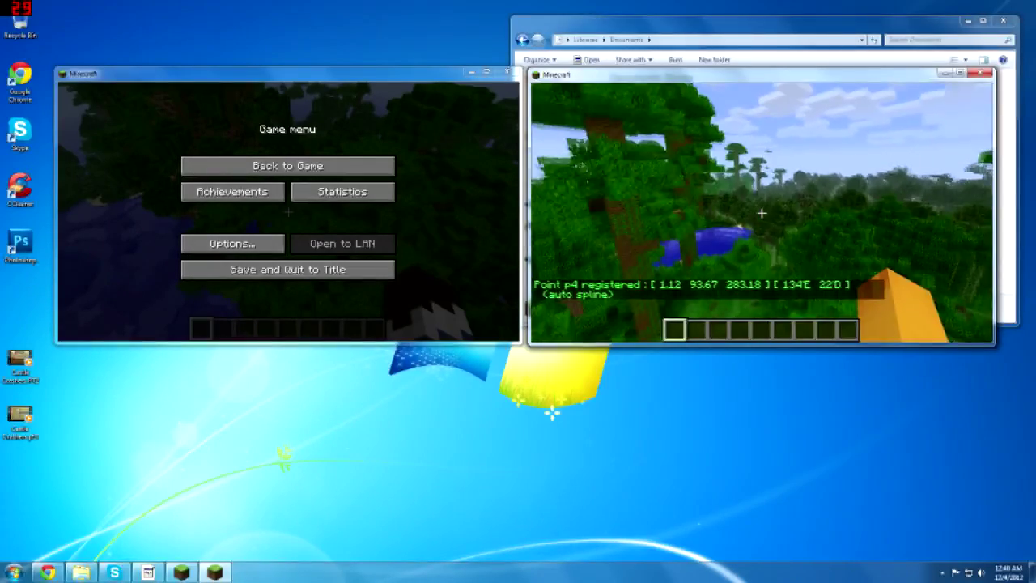
pyautogui.write('/ca')
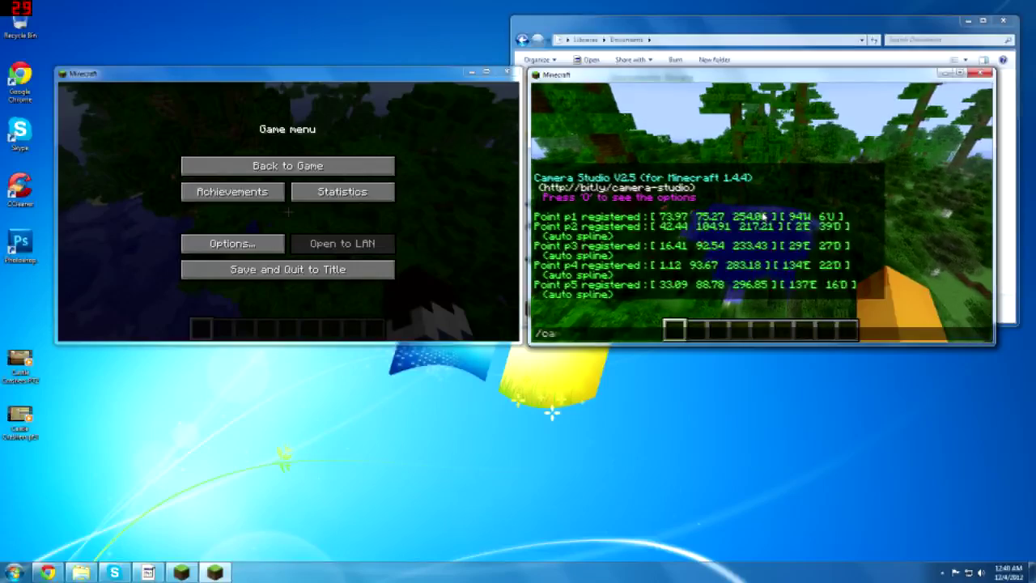
pyautogui.write('m m p')
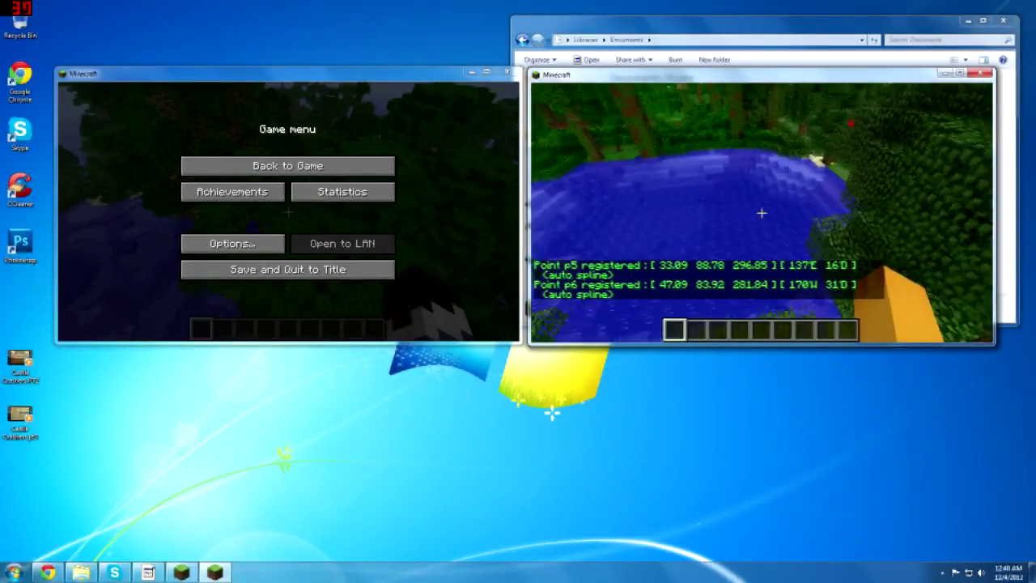
pyautogui.press('/')
pyautogui.write('cam p')
pyautogui.press('Return')
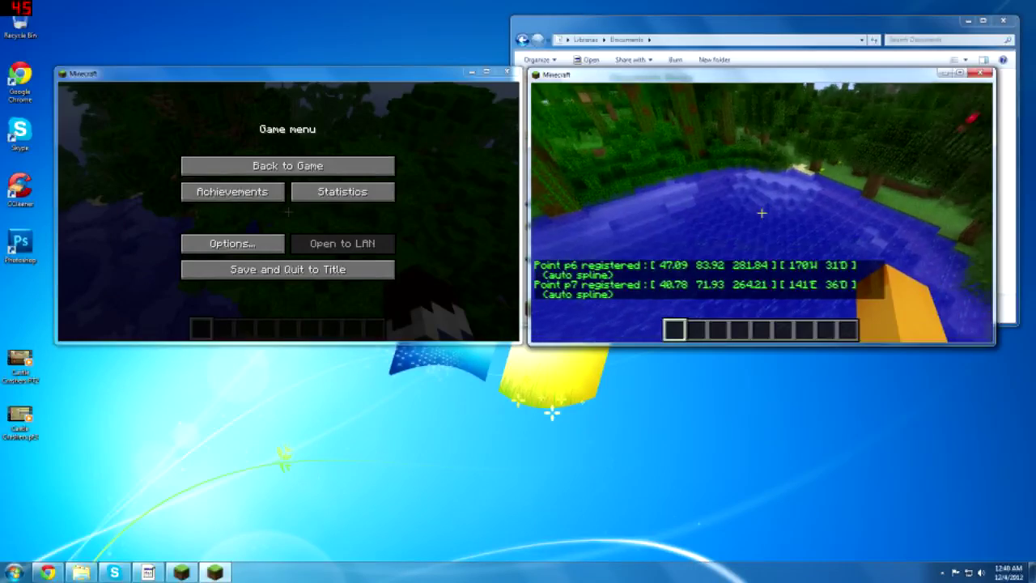
pyautogui.press('shift')
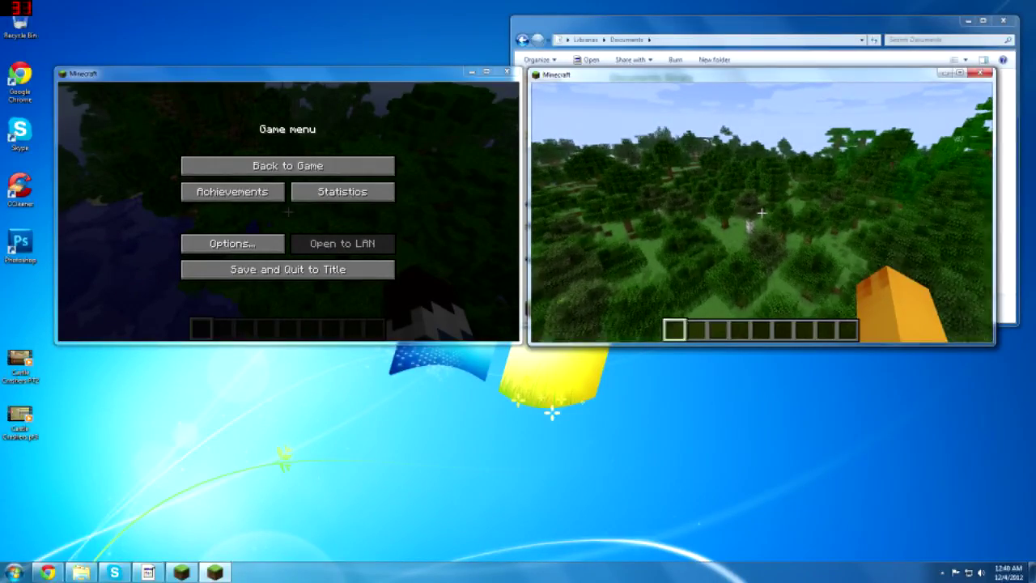
# Start the camera travelling along its path with /cam start and hide the HUD in the second game.
pyautogui.press('t')
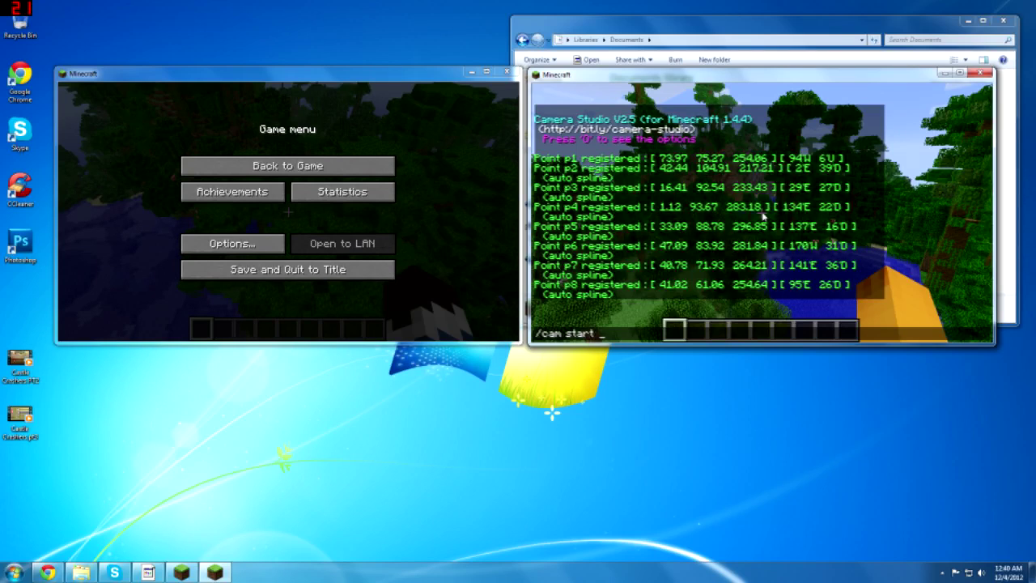
pyautogui.press('Return')
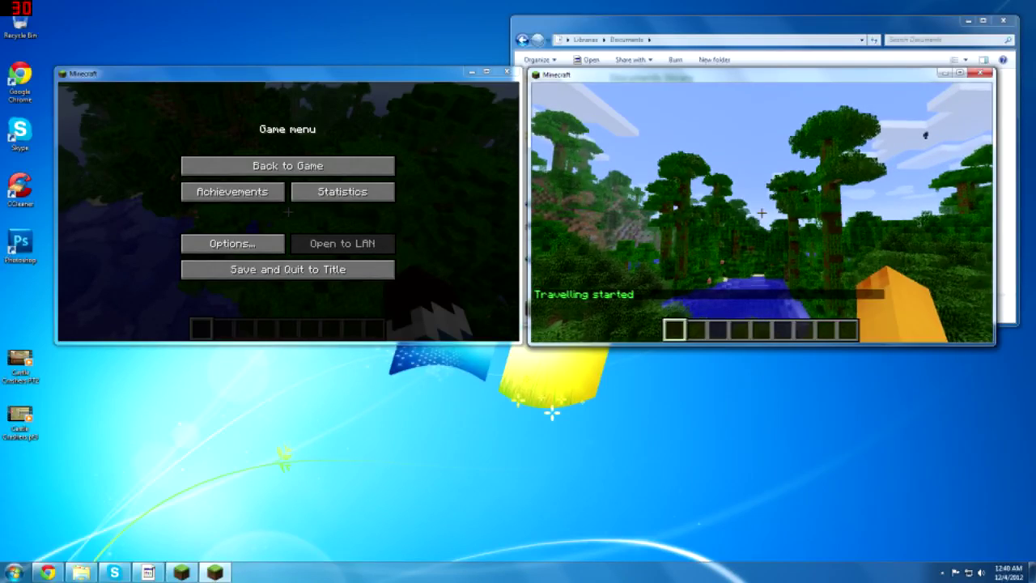
pyautogui.press('F1')
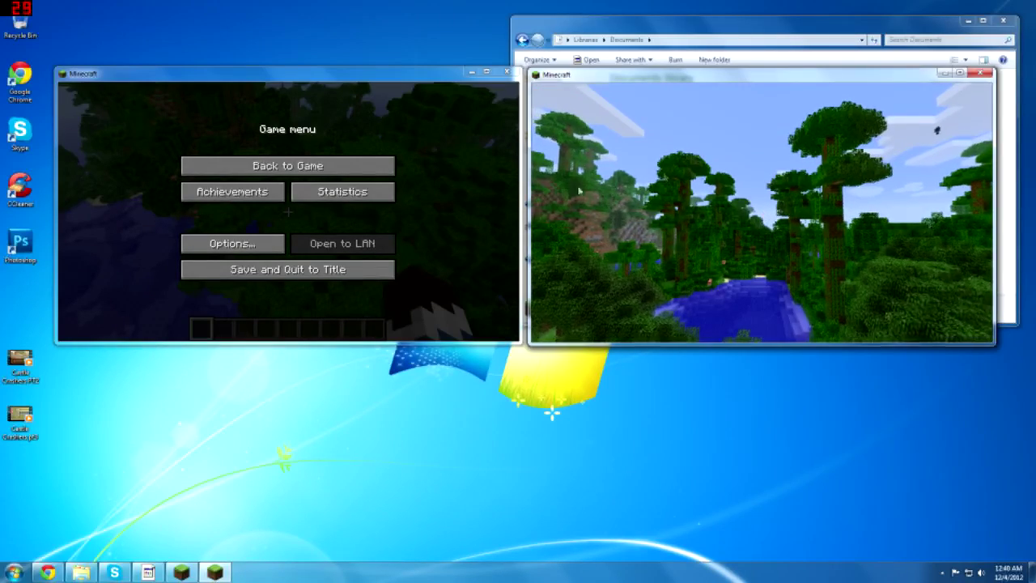
# Resume the hosting game and have its player break tree wood, set trees on fire and cross the lake during the camera travel.
pyautogui.click(326, 165)
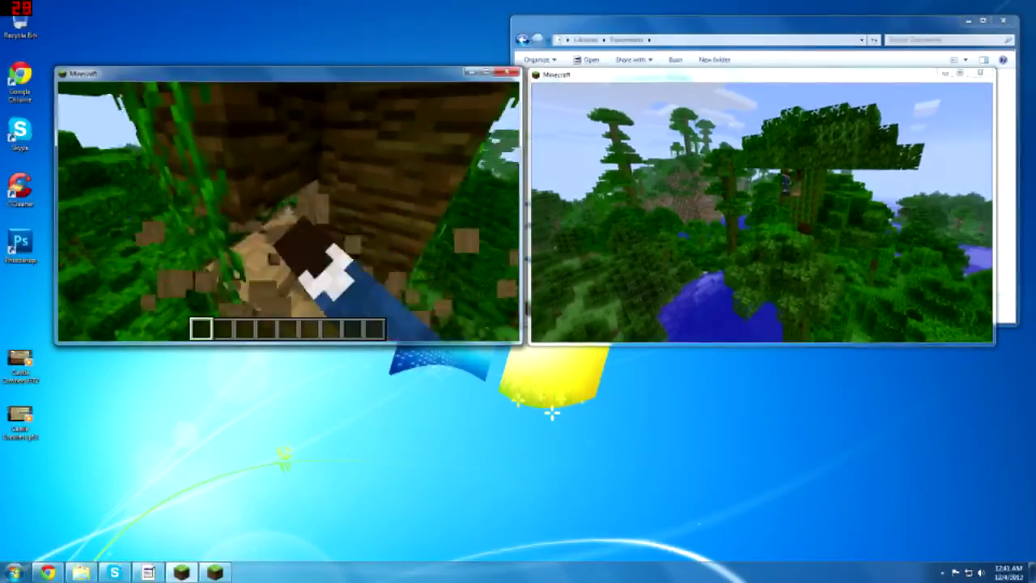
pyautogui.click(288, 212)
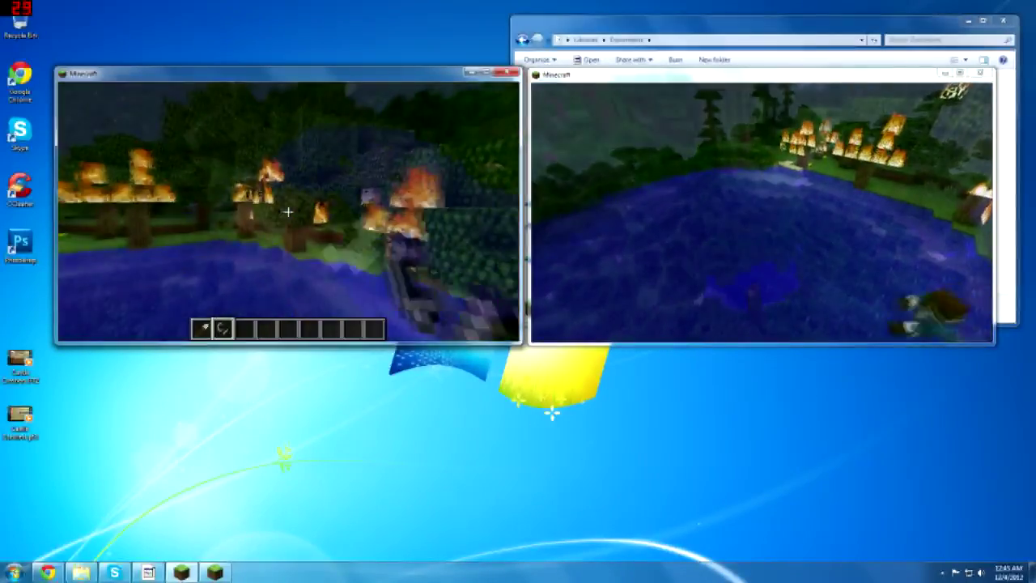
pyautogui.scroll(-1, 288, 212)
pyautogui.press('w')
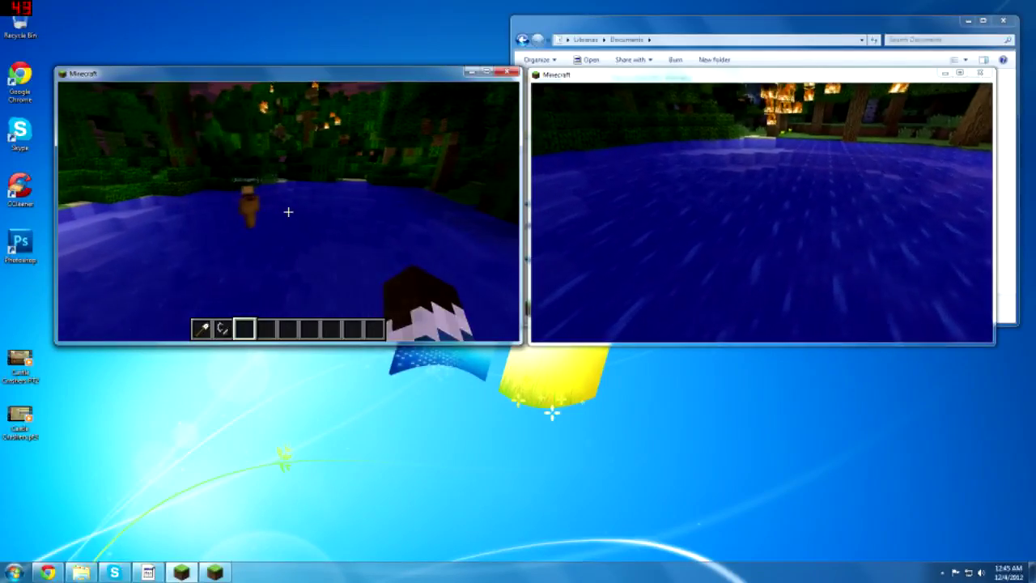
pyautogui.press('w')
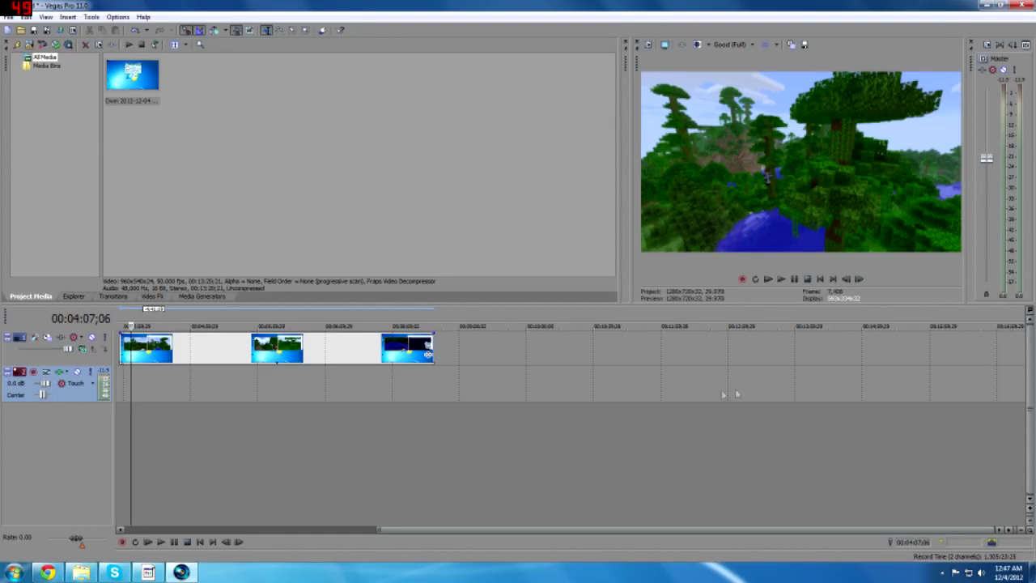
# In Vegas Pro, preview the recorded flight footage at several points along the timeline clip.
pyautogui.click(192, 416)
pyautogui.press('space')
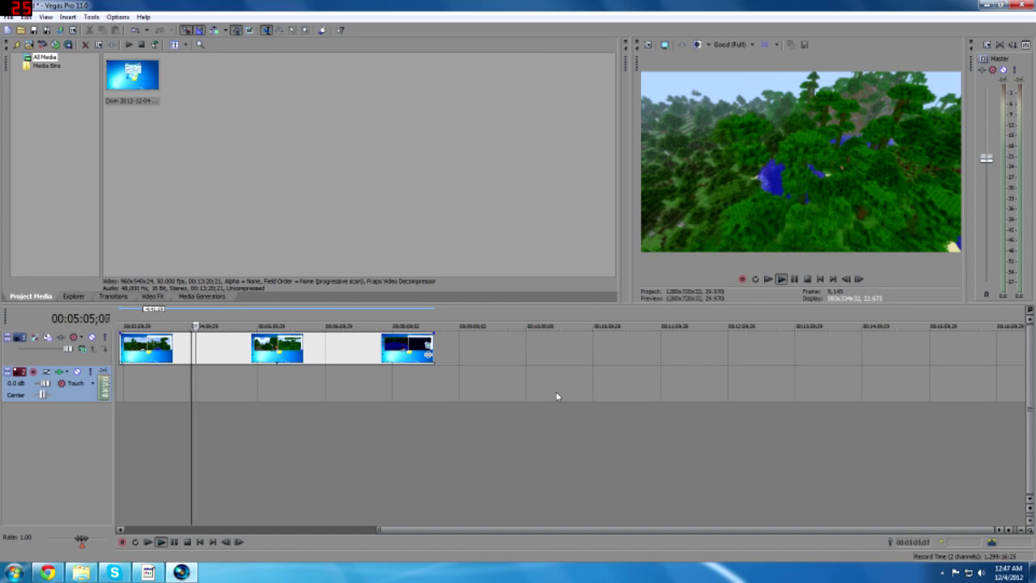
pyautogui.click(394, 399)
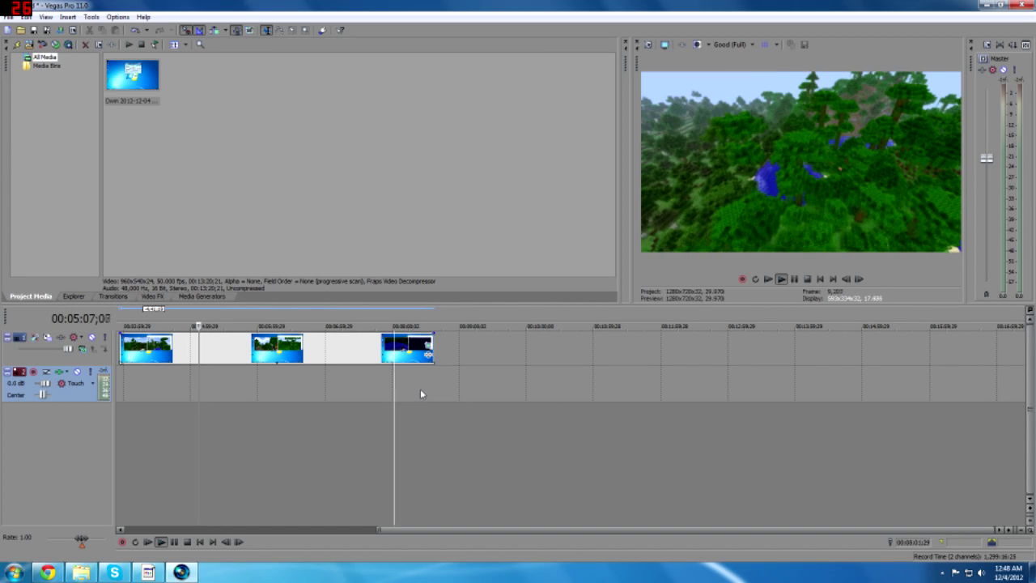
pyautogui.click(420, 394)
pyautogui.click(316, 468)
pyautogui.click(387, 456)
pyautogui.click(342, 458)
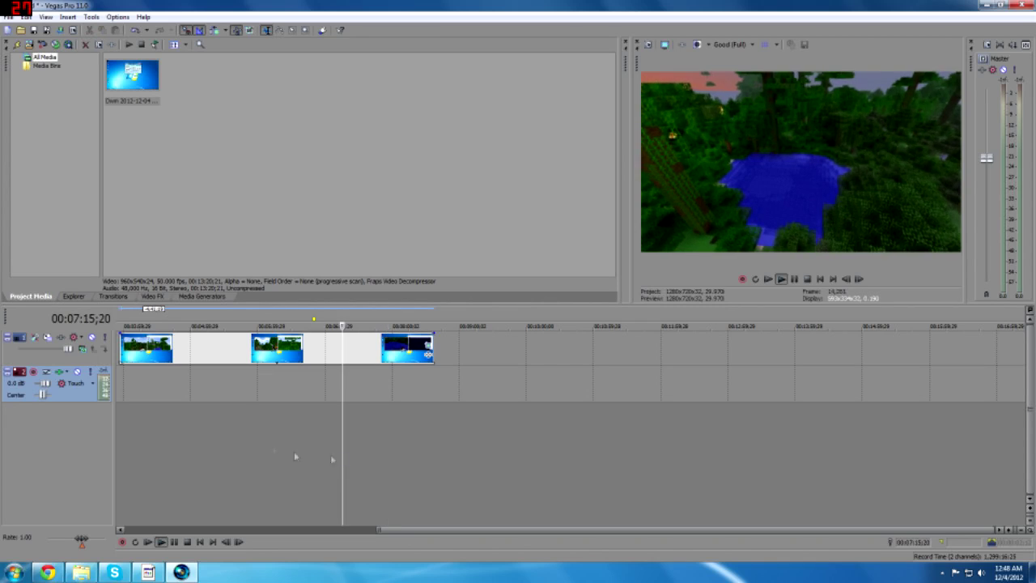
pyautogui.moveTo(250, 445); pyautogui.dragTo(238, 442)
pyautogui.click(161, 429)
pyautogui.press('space')
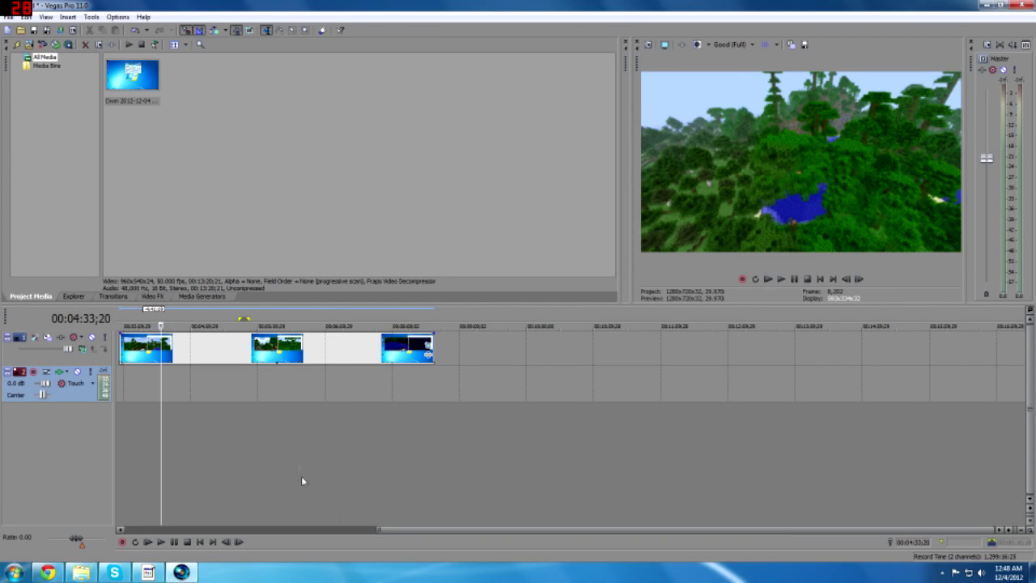
pyautogui.click(216, 454)
# Move the recorded video clip to the very start of the timeline.
pyautogui.moveTo(251, 351); pyautogui.dragTo(231, 351)
pyautogui.moveTo(465, 522); pyautogui.dragTo(65, 532)
pyautogui.moveTo(477, 346); pyautogui.dragTo(186, 361)
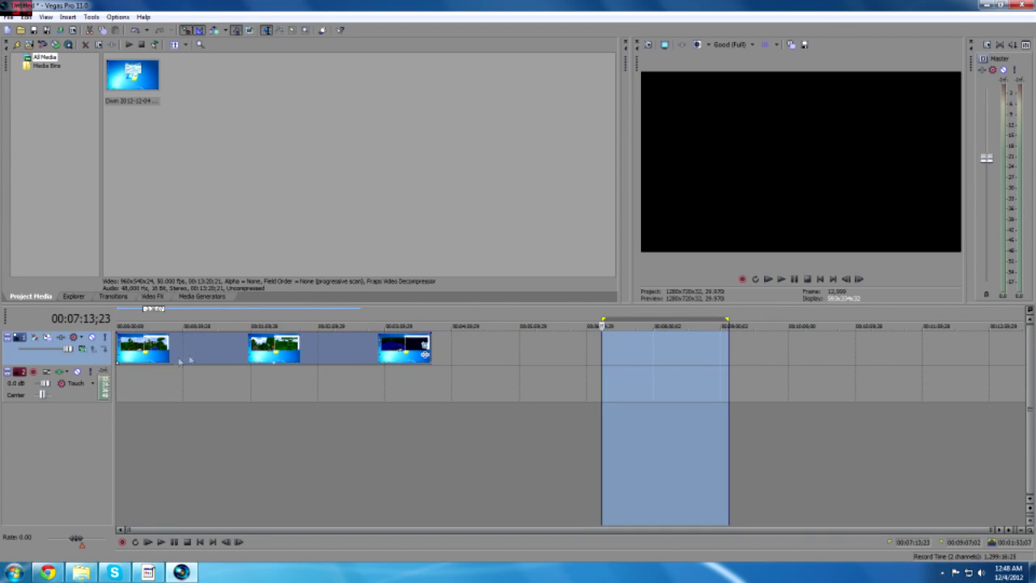
# Speed up the video clip by time-compressing it to about a quarter of its length.
pyautogui.click(188, 361)
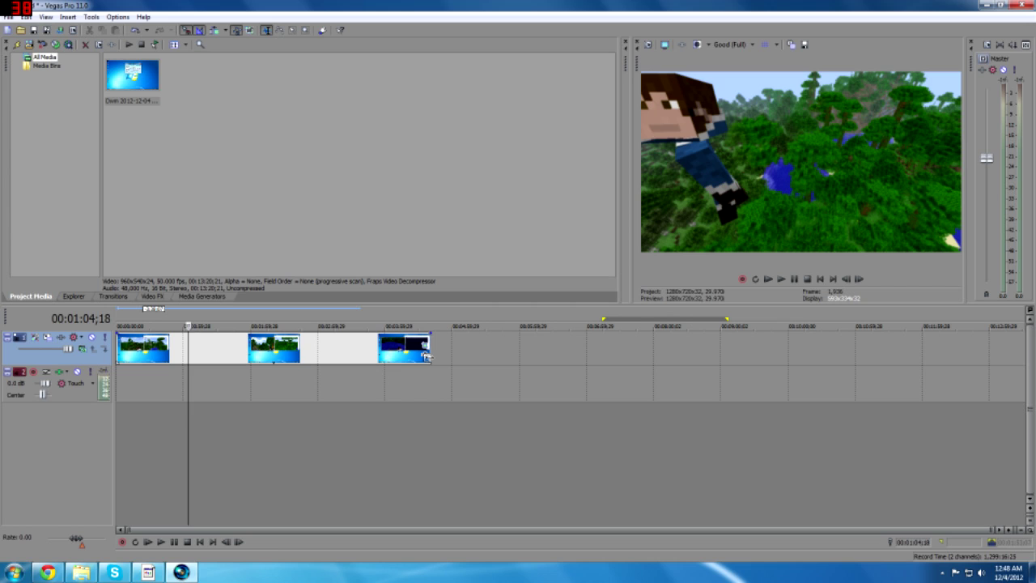
pyautogui.click(120, 403)
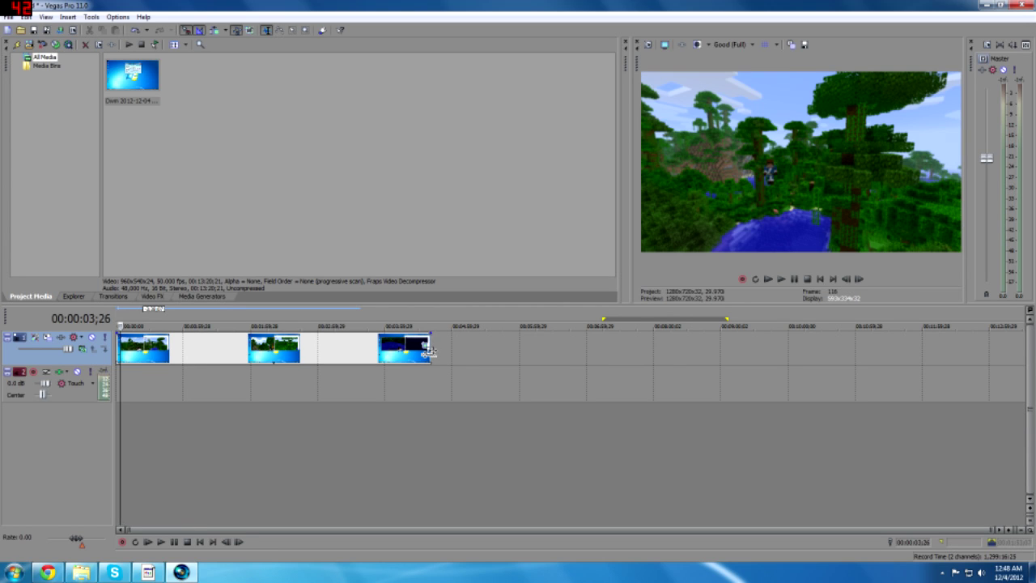
pyautogui.moveTo(430, 350); pyautogui.dragTo(189, 353)
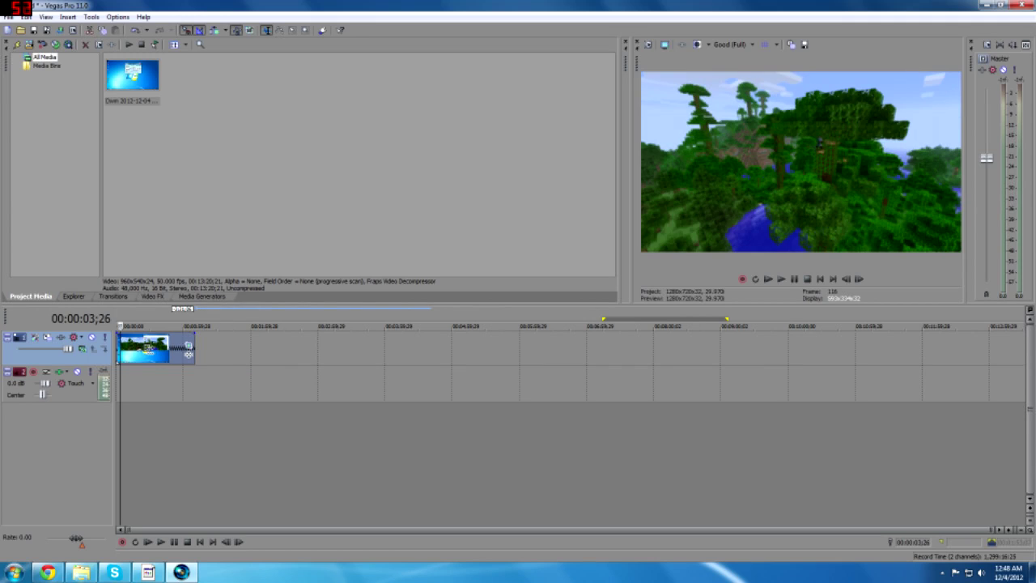
# Preview the sped-up clip at several points and return the playback cursor to the start.
pyautogui.click(134, 395)
pyautogui.click(161, 396)
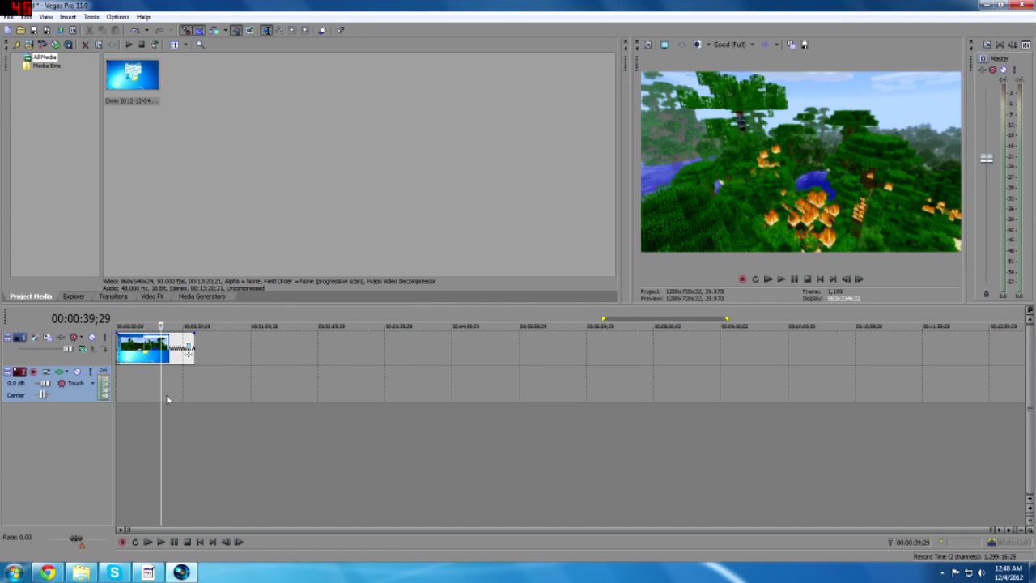
pyautogui.click(168, 397)
pyautogui.press('space')
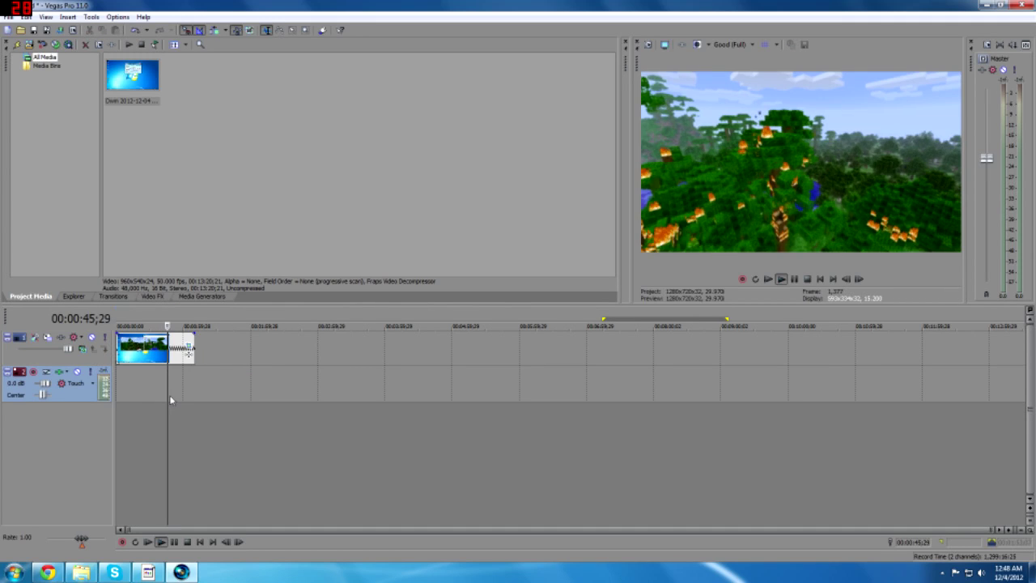
pyautogui.click(118, 406)
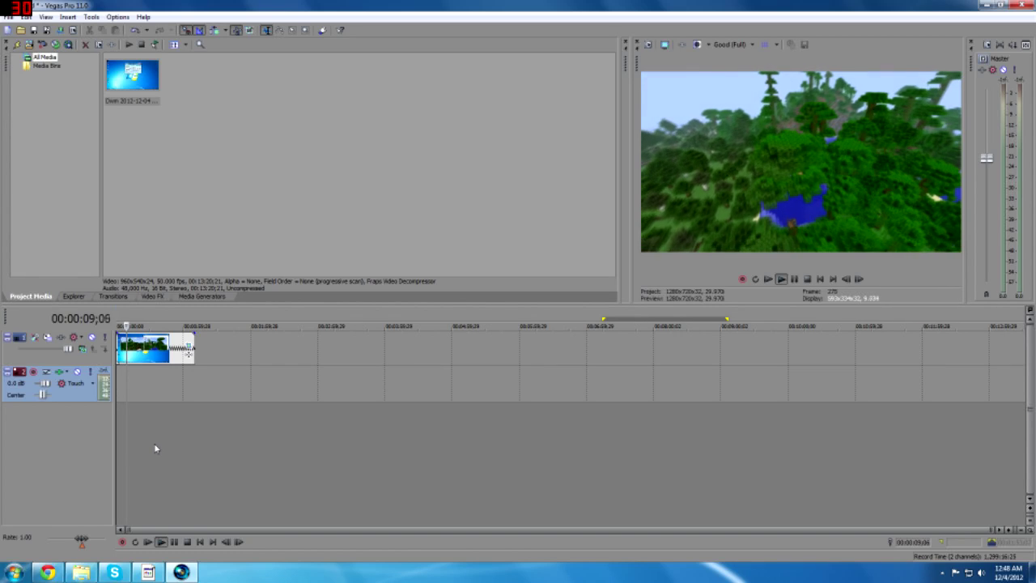
# Open the media import dialog and browse to the Music library.
pyautogui.click(8, 17)
pyautogui.moveTo(49, 123)
pyautogui.click(190, 121)
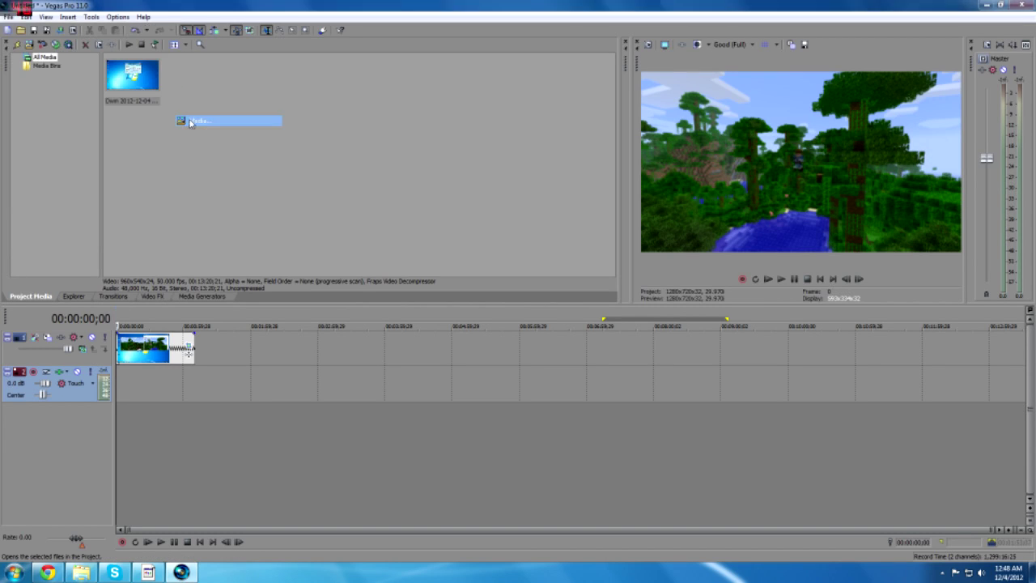
pyautogui.click(394, 198)
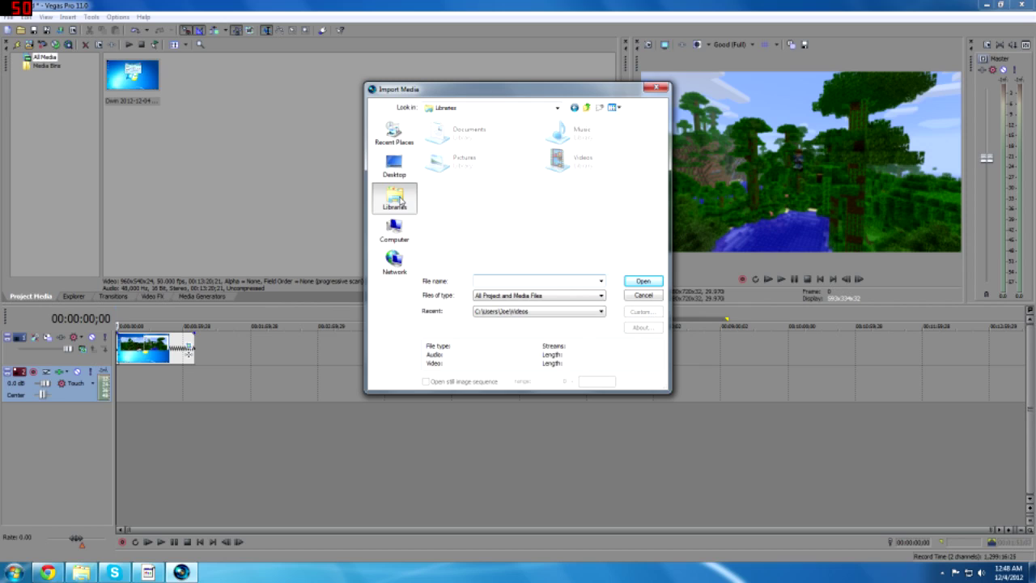
pyautogui.doubleClick(478, 168)
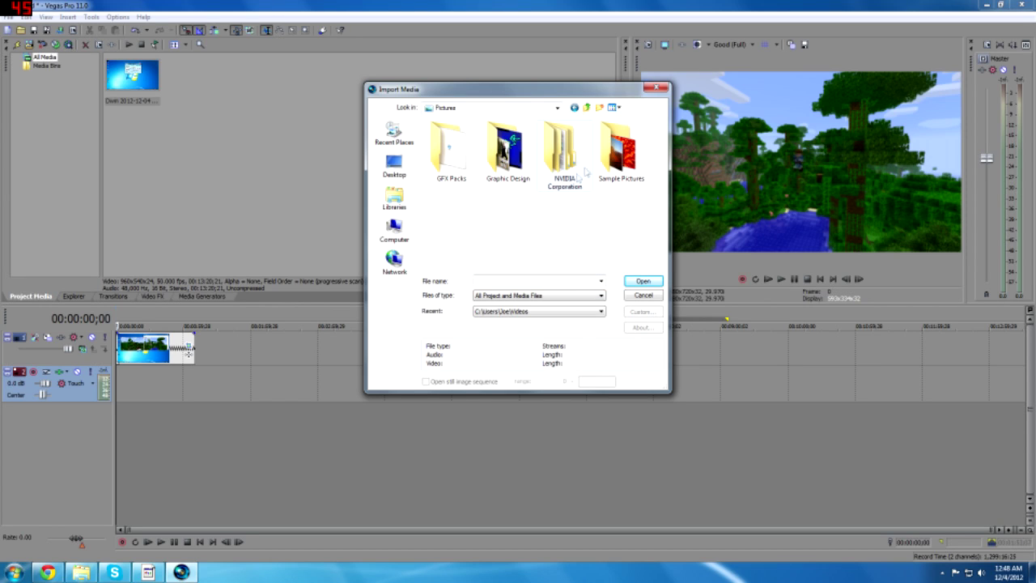
pyautogui.click(401, 196)
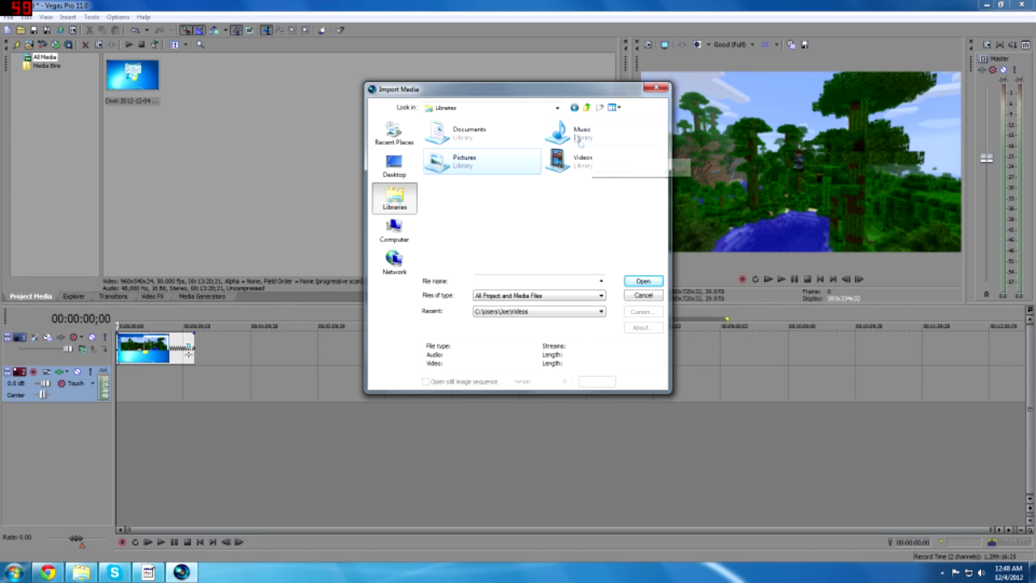
pyautogui.doubleClick(576, 139)
# Find Death_of_a_King in the song list and import it into the project media.
pyautogui.click(555, 185)
pyautogui.scroll(-1, 555, 195)
pyautogui.scroll(-10, 555, 195)
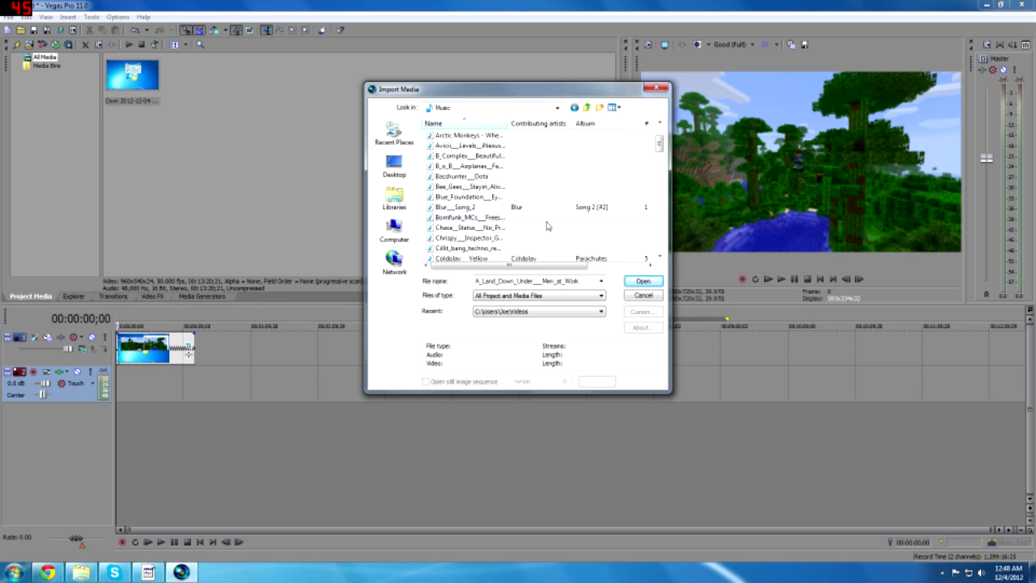
pyautogui.press('c')
pyautogui.press('c')
pyautogui.press('c')
pyautogui.press('c')
pyautogui.press('c')
pyautogui.press('c')
pyautogui.press('c')
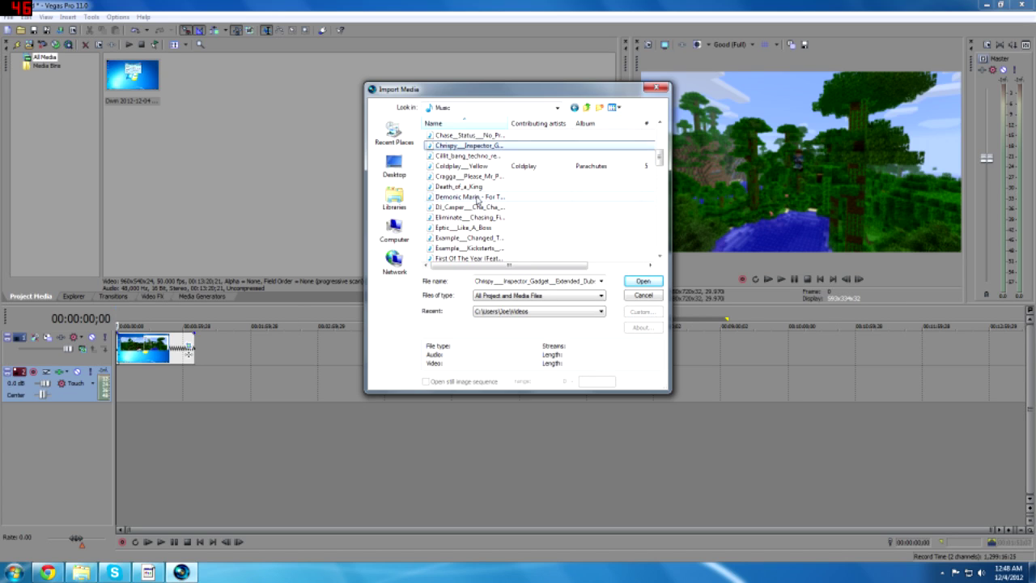
pyautogui.click(477, 199)
pyautogui.click(461, 187)
pyautogui.click(639, 281)
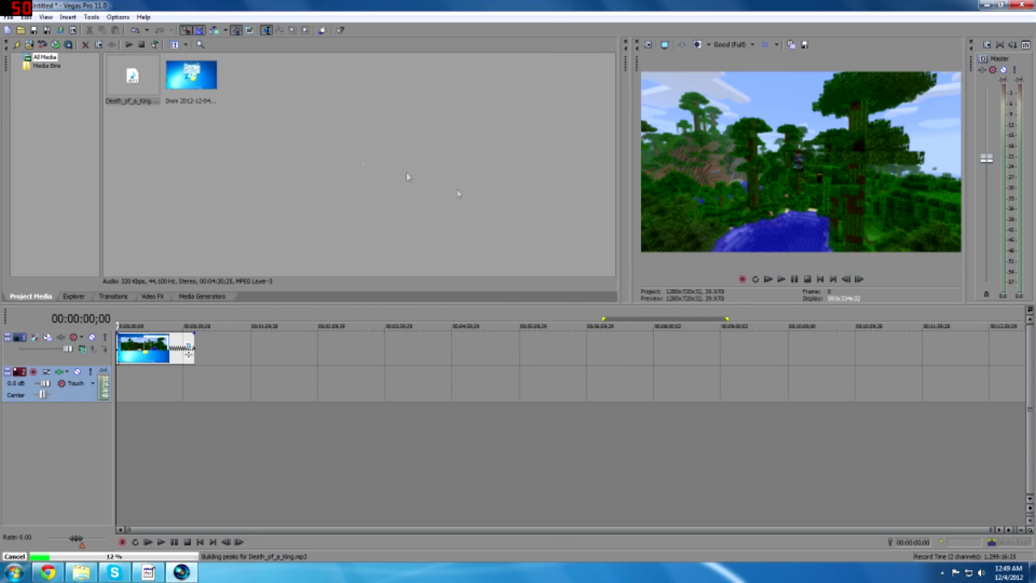
# Place Death_of_a_King on the audio track beneath the video, aligned to the timeline start, and move the playback cursor to 00:00:21;20.
pyautogui.moveTo(132, 77); pyautogui.dragTo(195, 444)
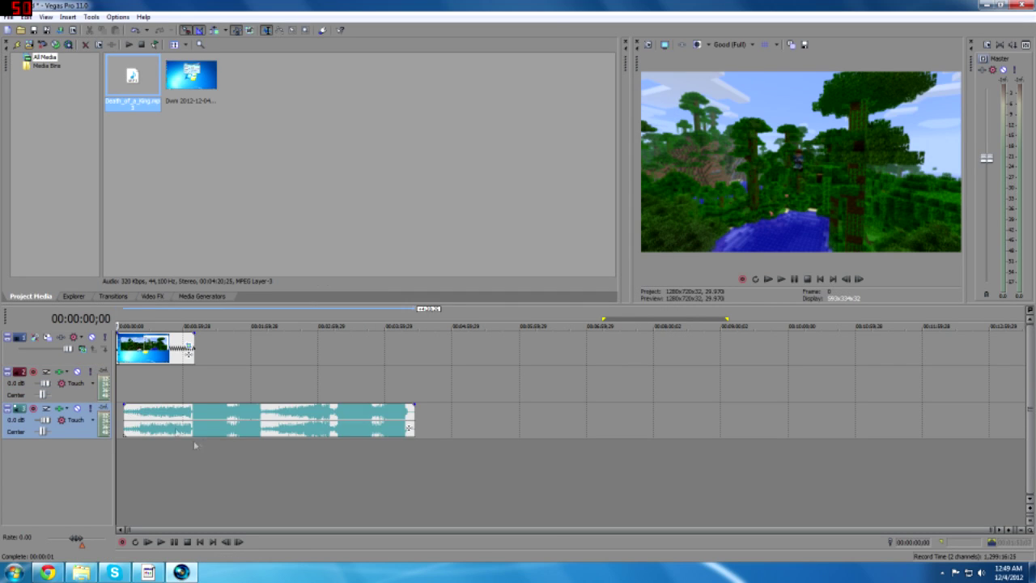
pyautogui.moveTo(255, 428); pyautogui.dragTo(227, 386)
pyautogui.click(140, 423)
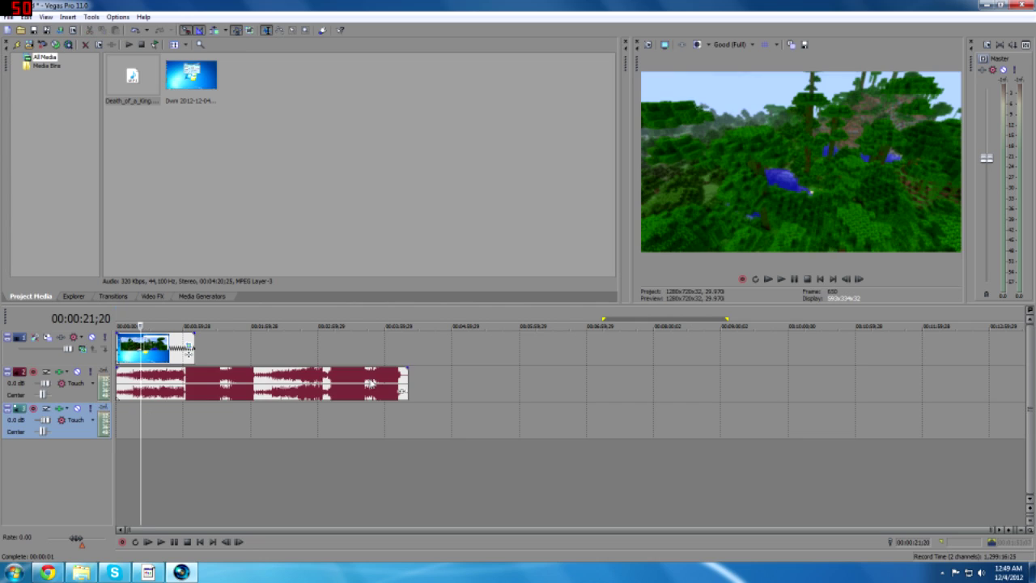
# Trim the Death_of_a_King audio to the end of the video clip and add a short fade-out at its end.
pyautogui.moveTo(402, 391); pyautogui.dragTo(193, 369)
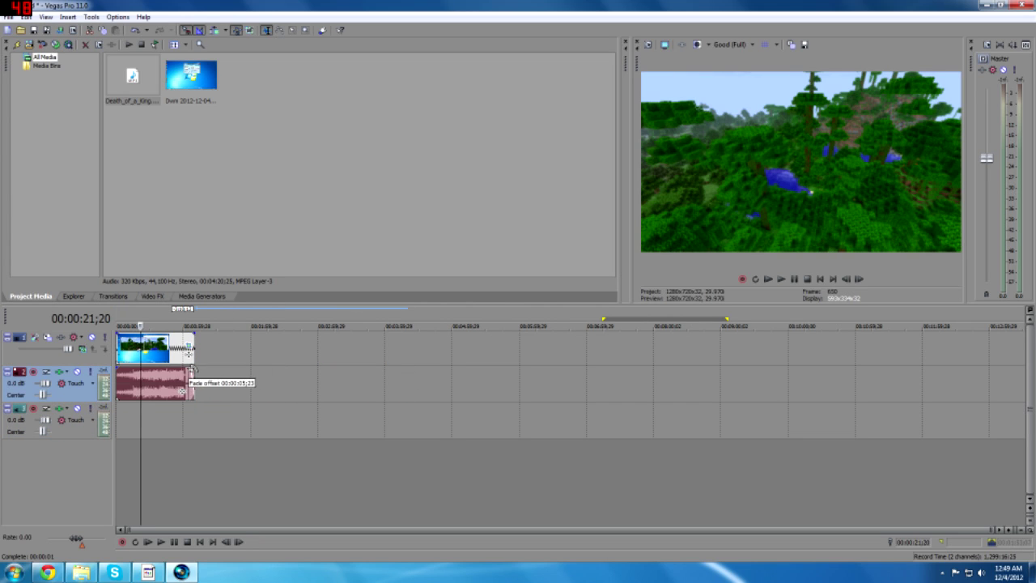
# Play the project from the timeline start and lower the music track's volume to -0.7 dB during playback.
pyautogui.click(135, 439)
pyautogui.moveTo(122, 440); pyautogui.dragTo(107, 438)
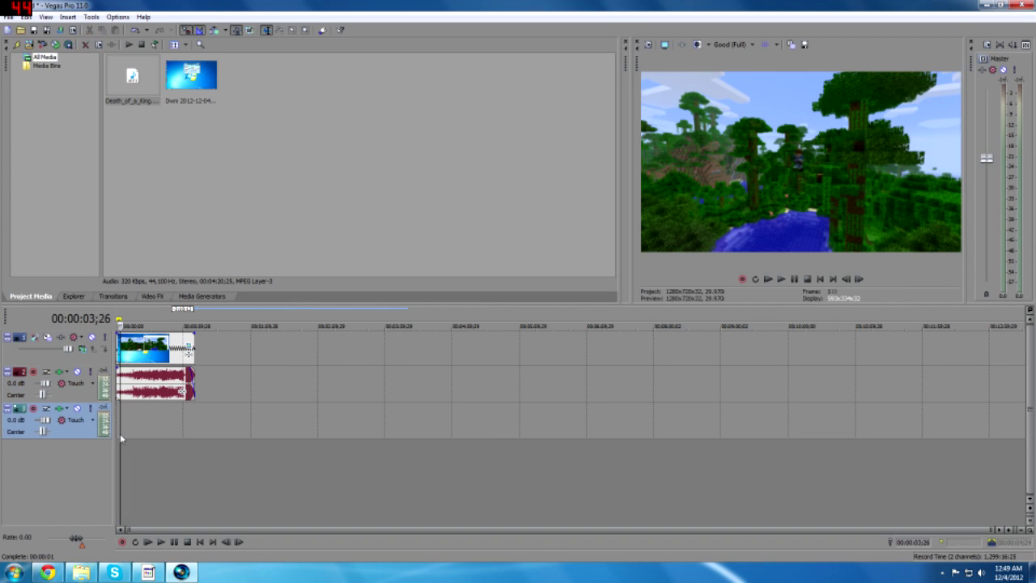
pyautogui.click(113, 434)
pyautogui.press('space')
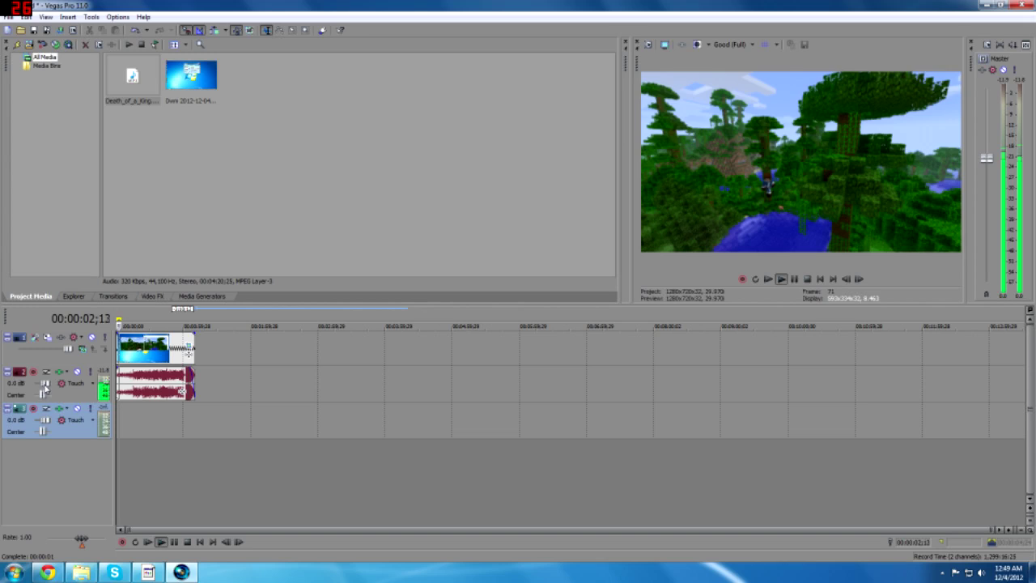
pyautogui.moveTo(46, 386); pyautogui.dragTo(45, 388)
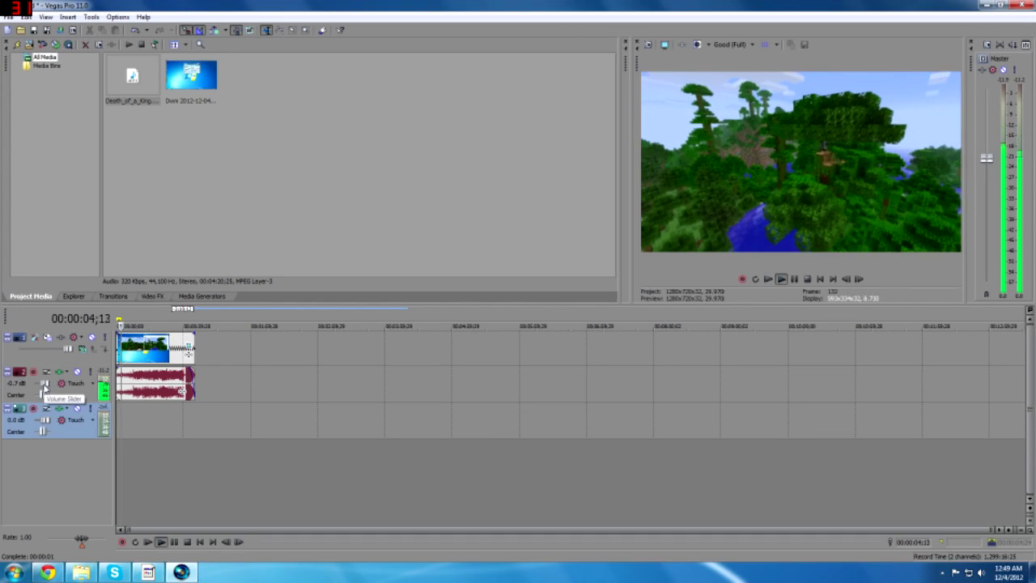
pyautogui.press('space')
# Inspect the timeline around and beyond the end of the clips, and move the playback cursor back to 00:00:10;03.
pyautogui.click(163, 434)
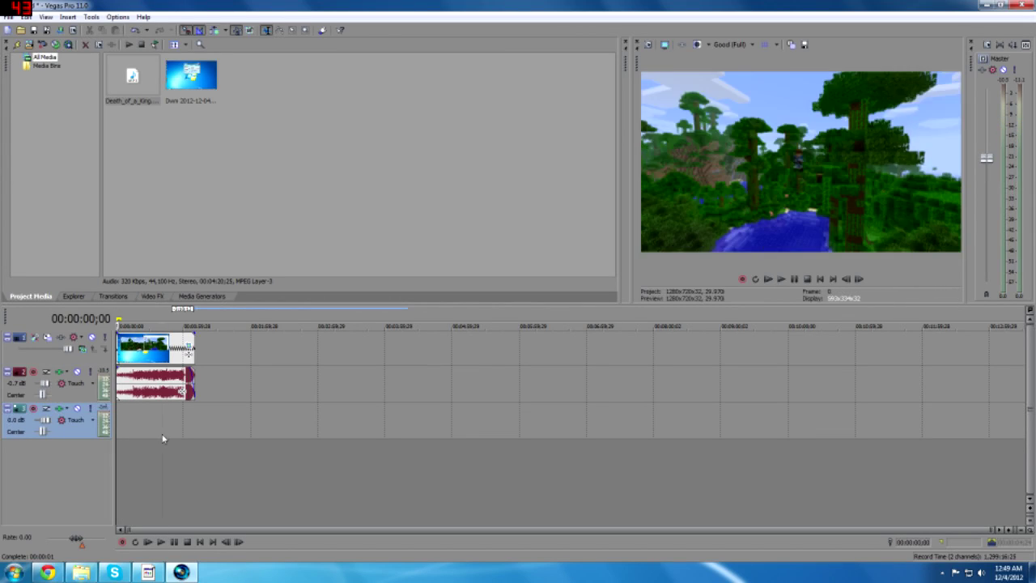
pyautogui.click(180, 425)
pyautogui.click(185, 426)
pyautogui.click(196, 426)
pyautogui.moveTo(199, 431); pyautogui.dragTo(148, 442)
pyautogui.click(298, 397)
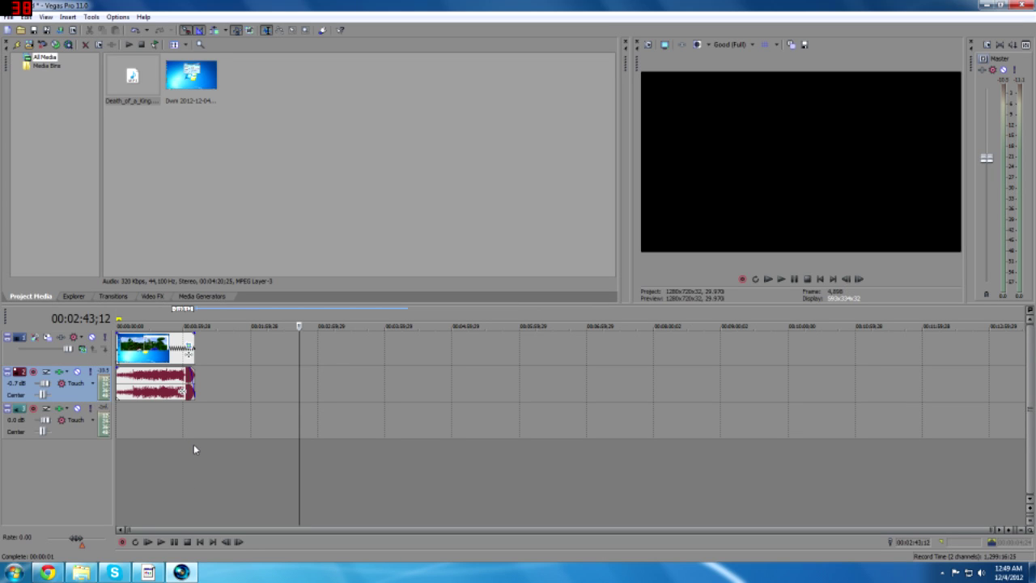
pyautogui.moveTo(209, 439); pyautogui.dragTo(127, 441)
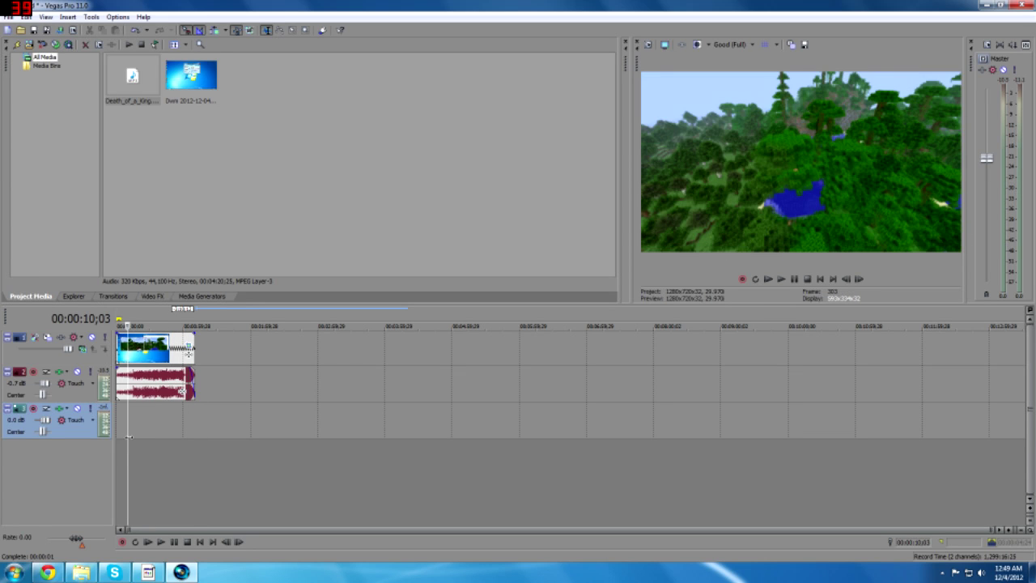